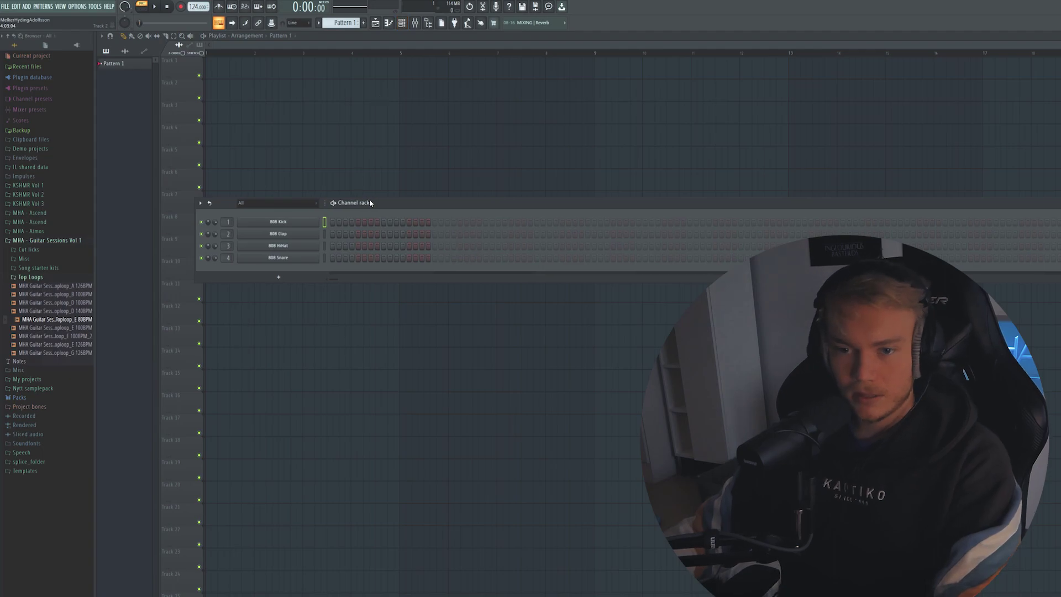
Step: Place the Wavy Drone C clip at the start of Track 1 and time-stretch it to span eight bars
key("F6")
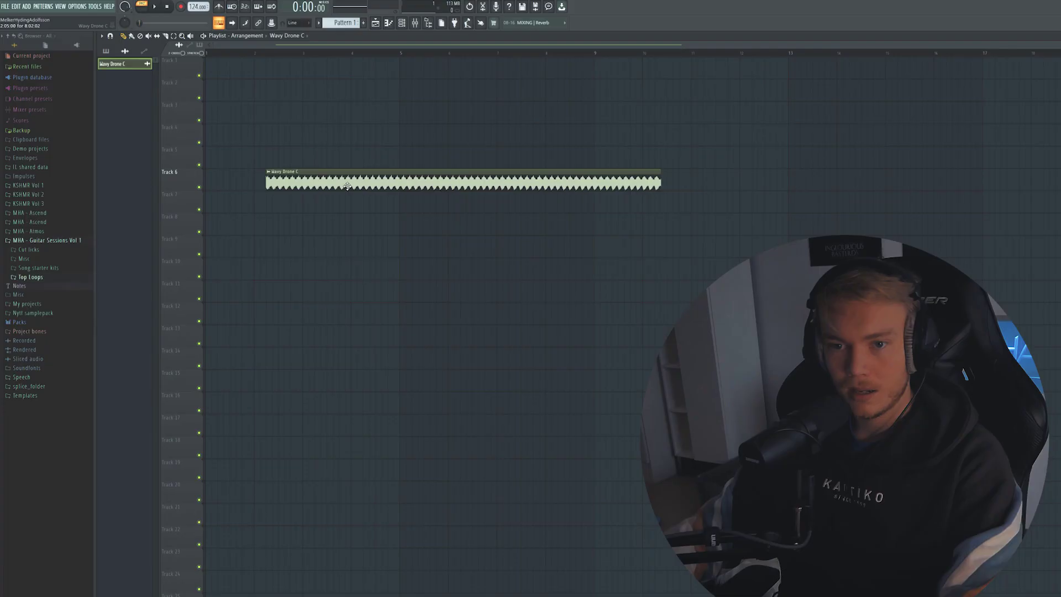
mouse_move(335, 180)
left_mouse_down()
mouse_move(275, 135)
mouse_move(274, 73)
left_mouse_up()
left_click(275, 73)
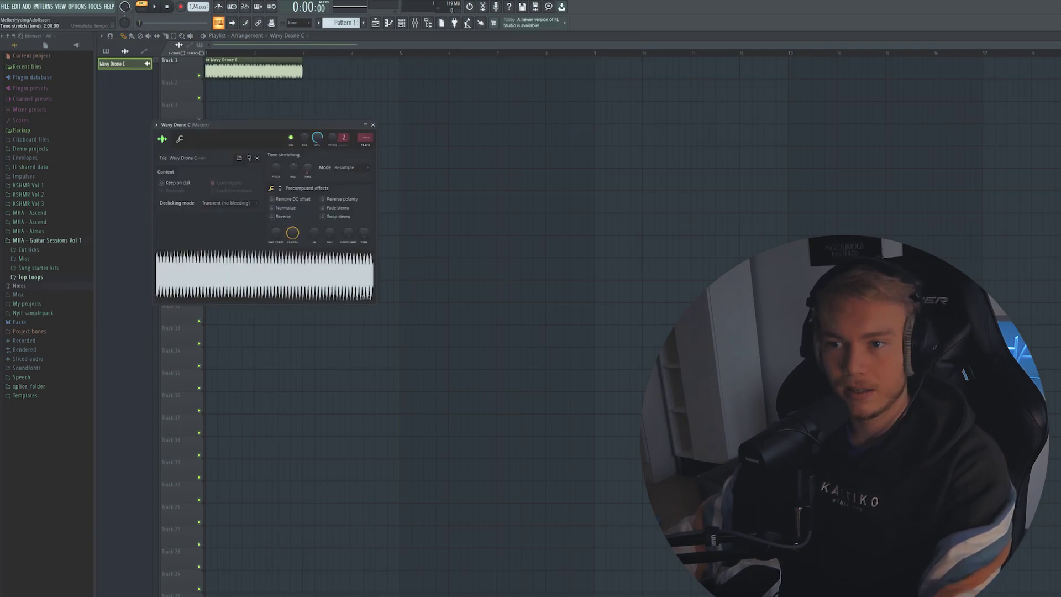
key("space")
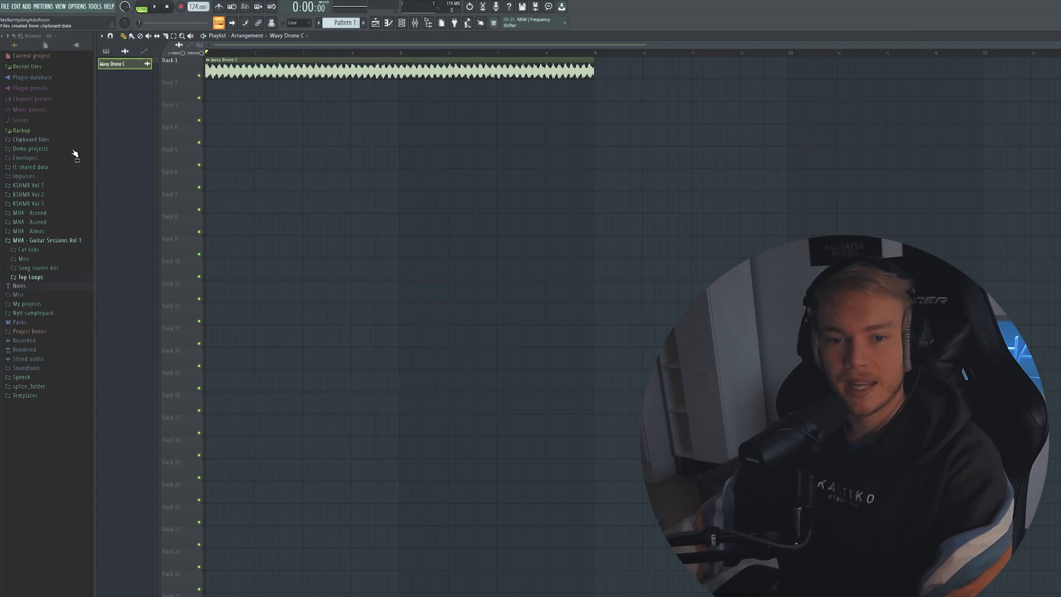
scroll(236, 59, "up", 2)
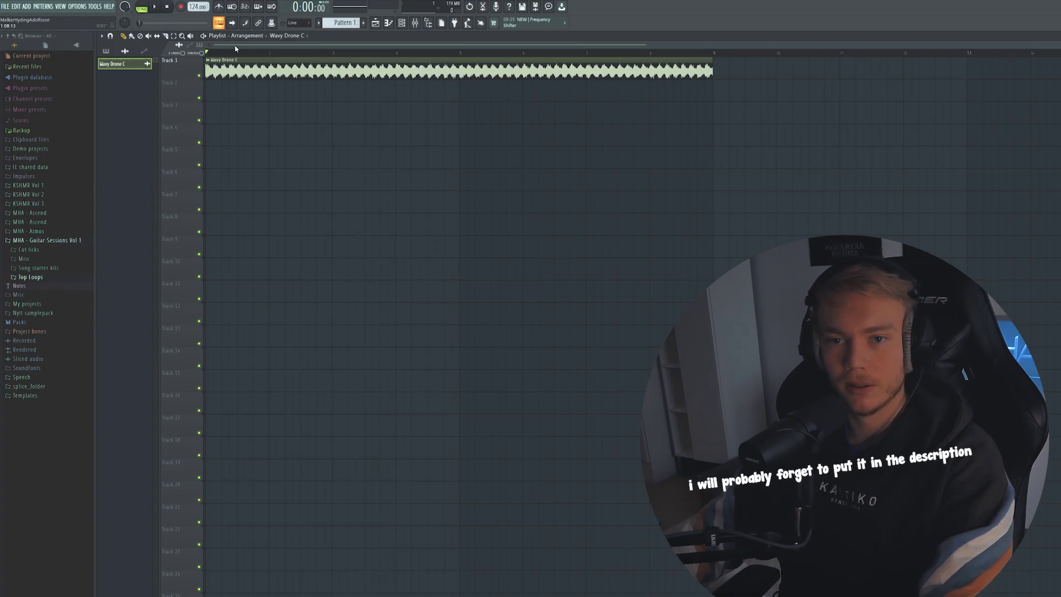
scroll(220, 57, "up", 1)
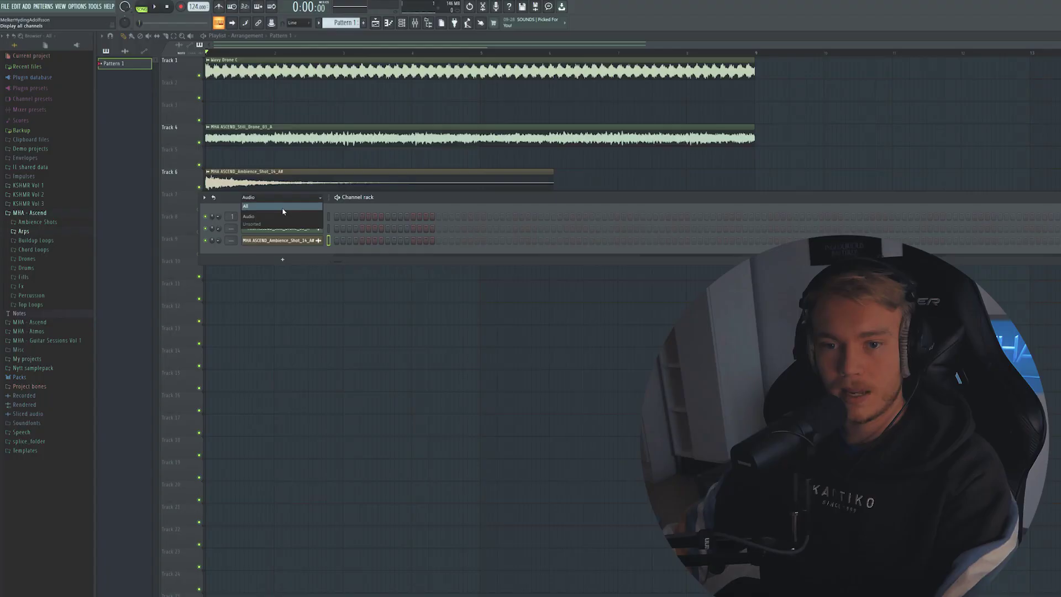
Step: Add a Serum channel for Pattern 1 and open its piano roll
left_click(282, 308)
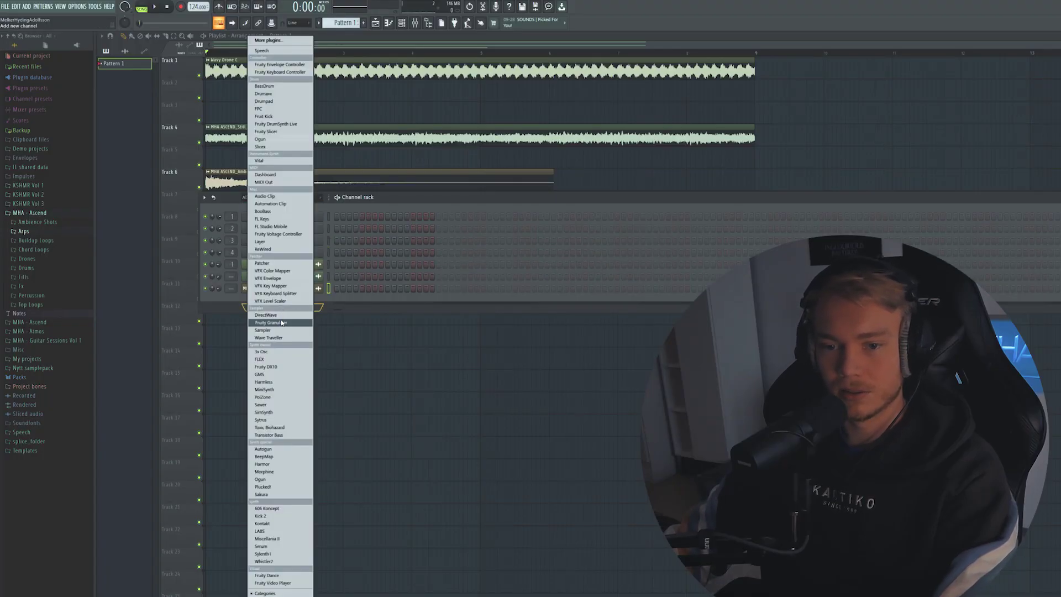
left_click(261, 546)
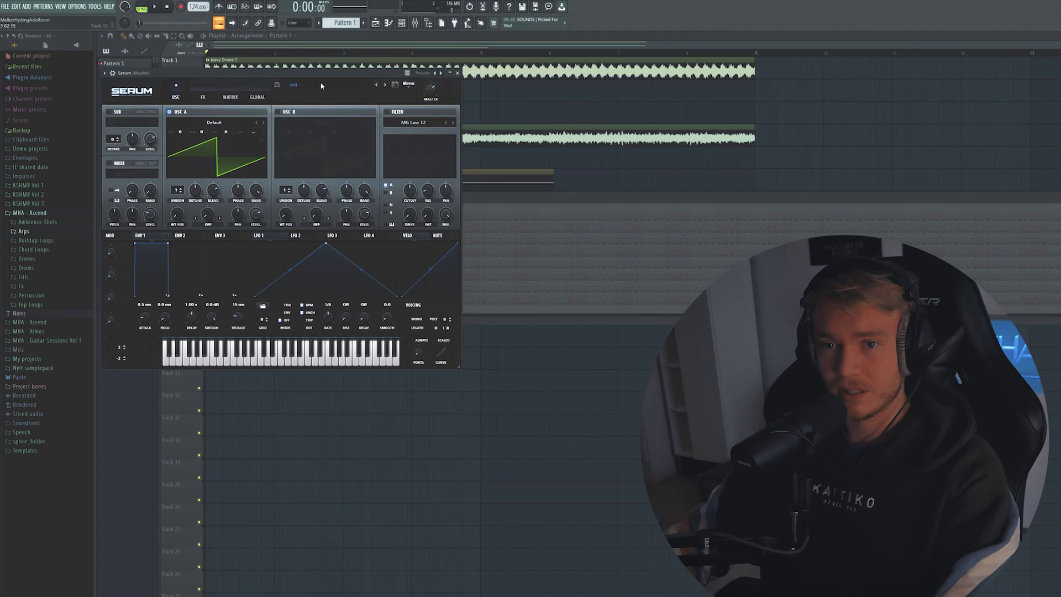
right_click(313, 307)
left_click(338, 300)
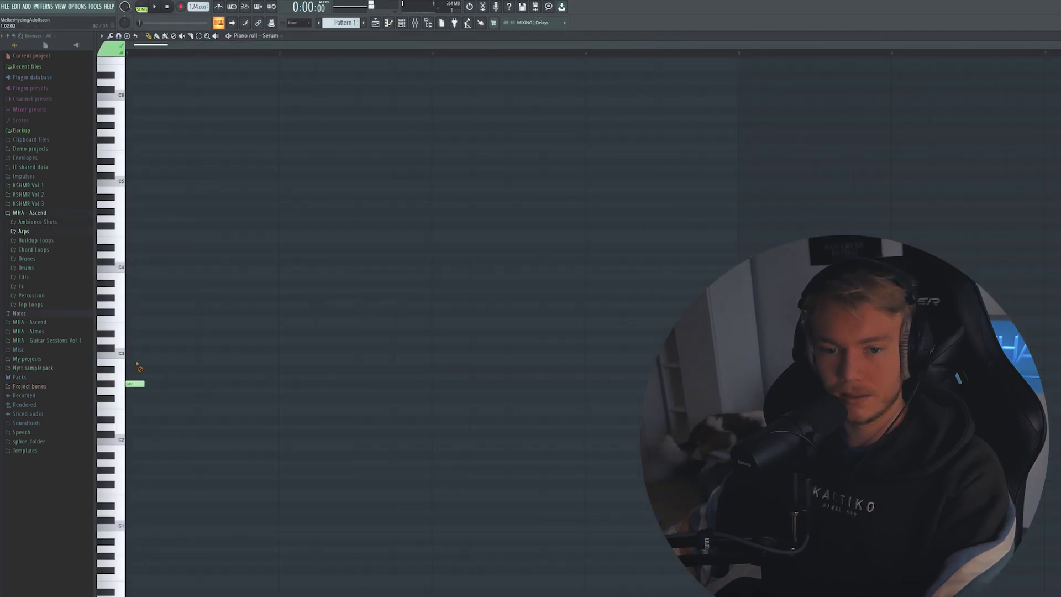
scroll(164, 337, "up", 1)
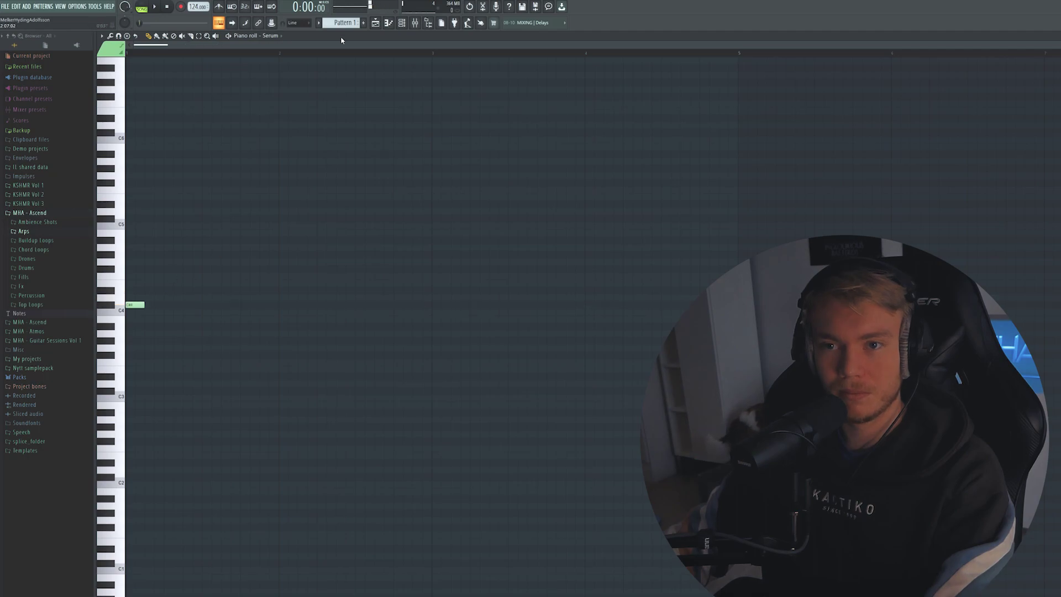
Step: Place a second Pattern 1 clip on Track 9 starting at bar 5 and play back the arrangement
left_click(375, 23)
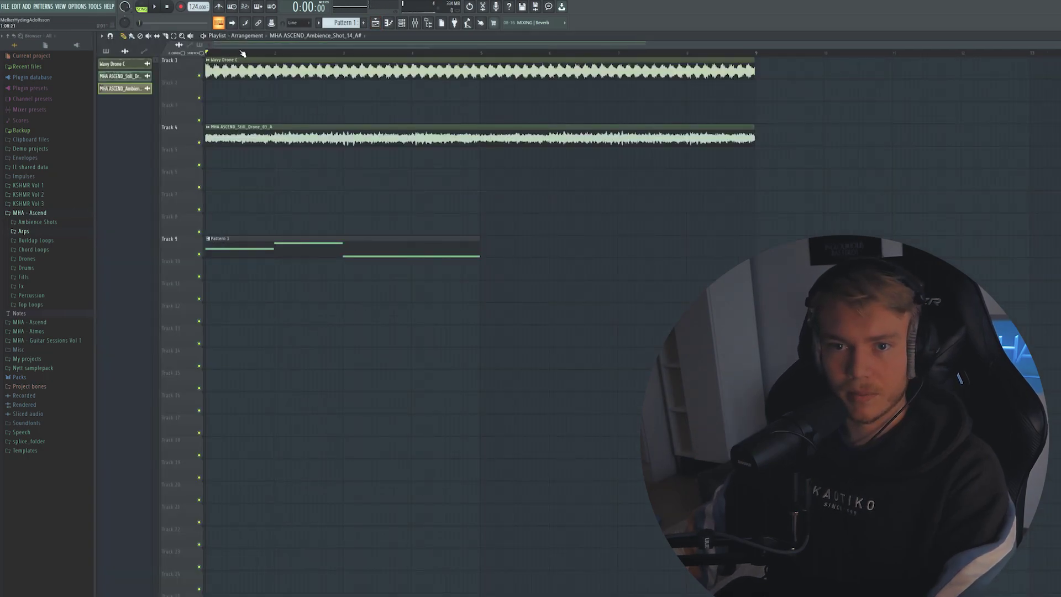
left_click_drag(243, 53, 354, 186)
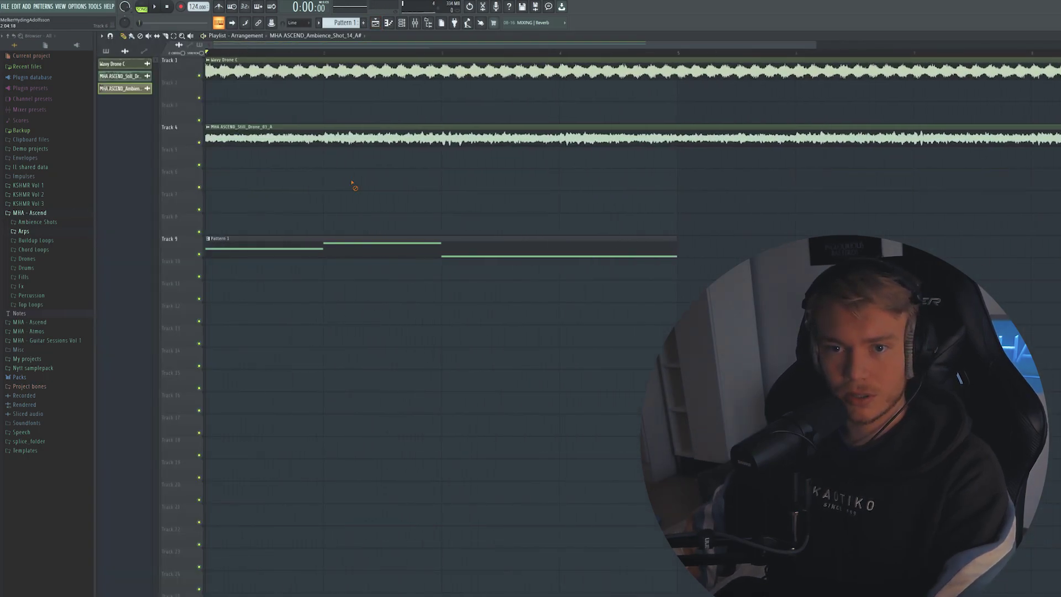
left_click(658, 250)
left_click(691, 249)
right_click(665, 203)
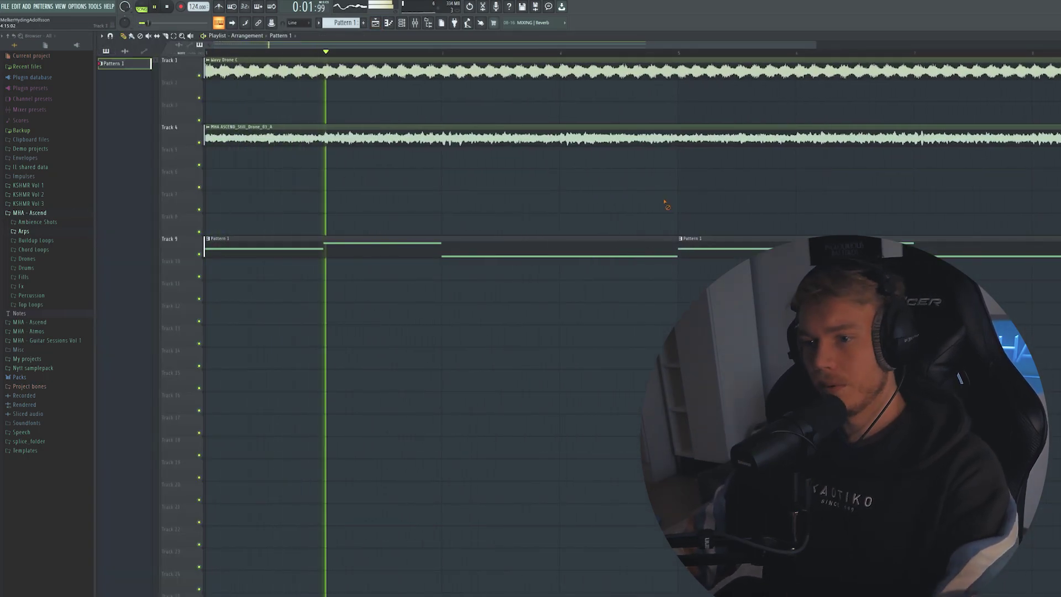
scroll(581, 49, "down", 2)
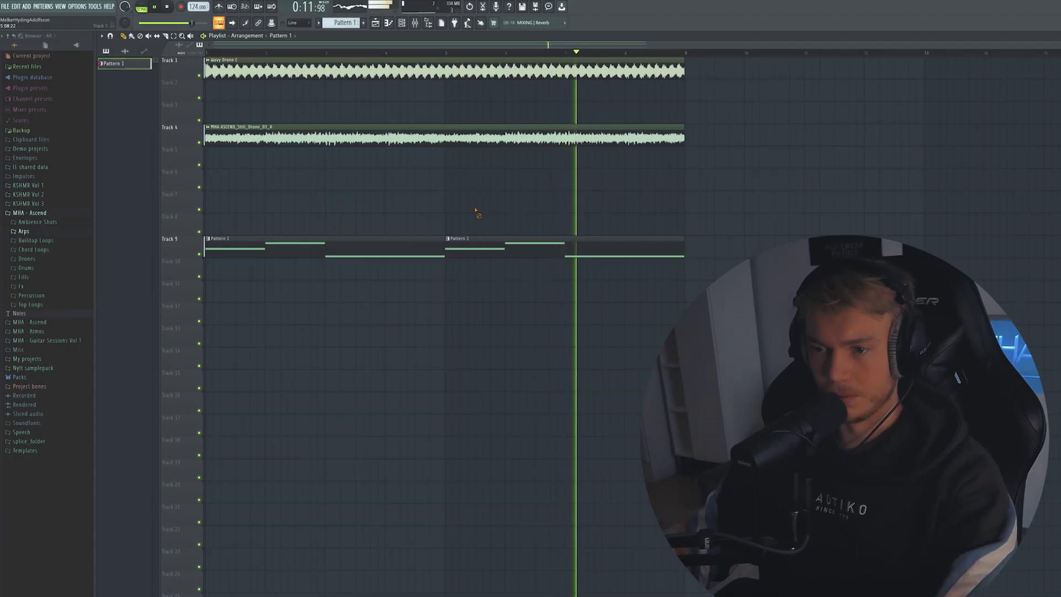
Step: Check the drone and Serum levels in the mixer
left_click(416, 24)
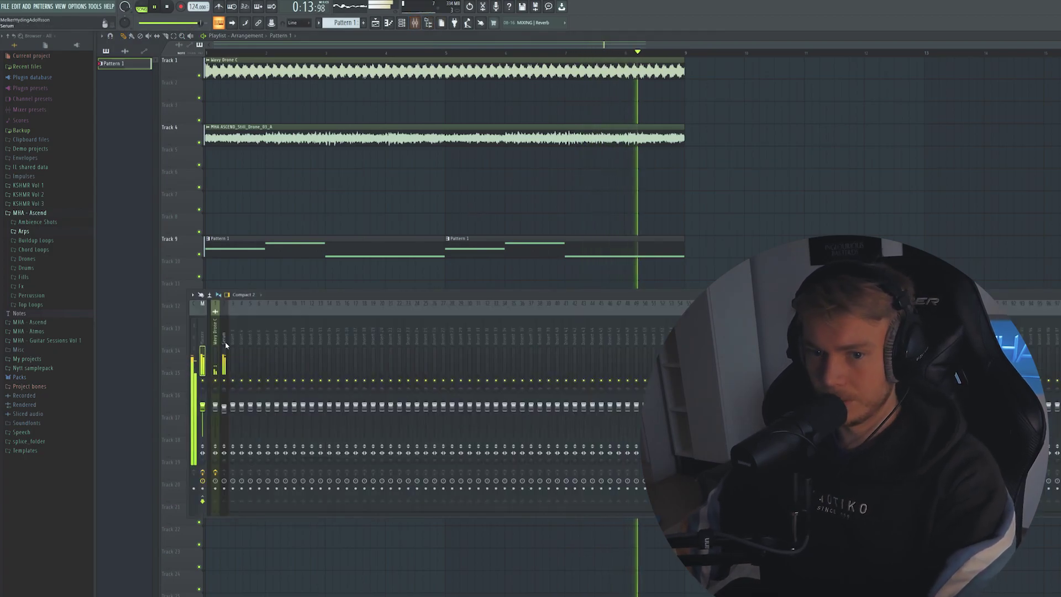
key("F9")
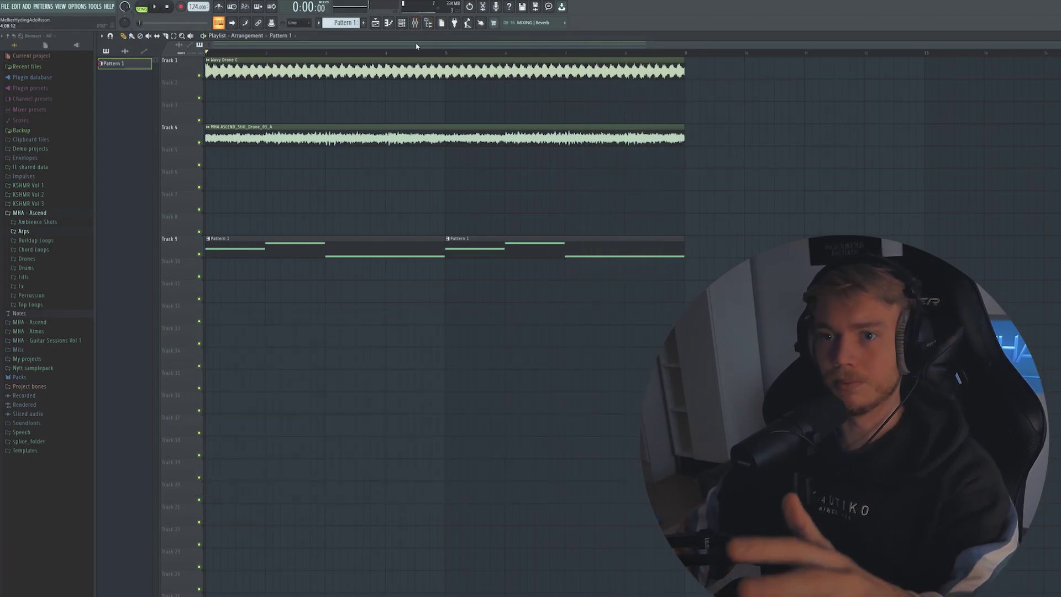
key("F9")
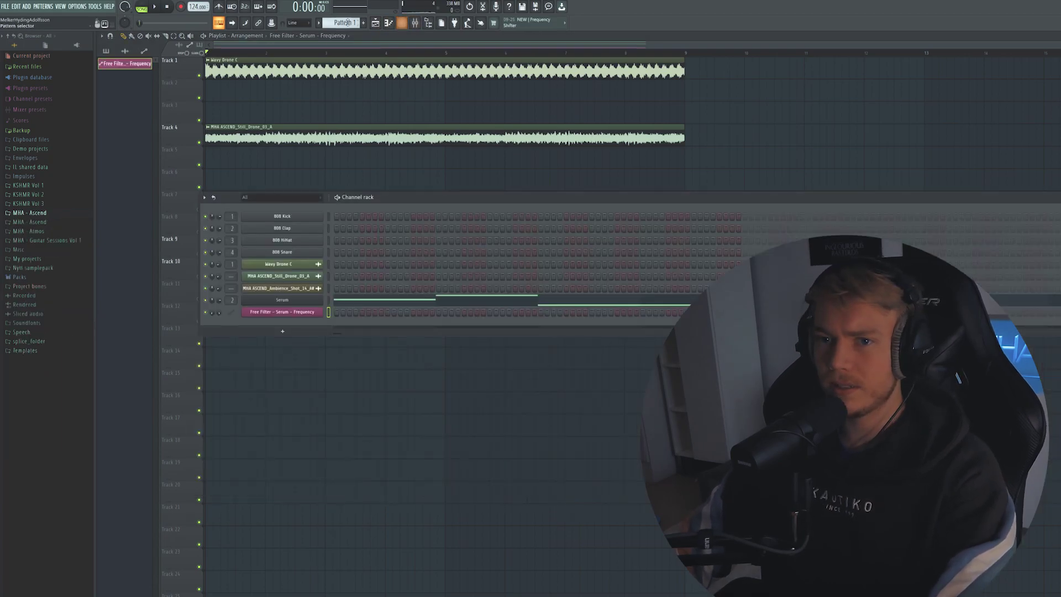
Step: Switch to the empty Pattern 2 and add a Kontakt channel to the channel rack
scroll(348, 23, "down", 1)
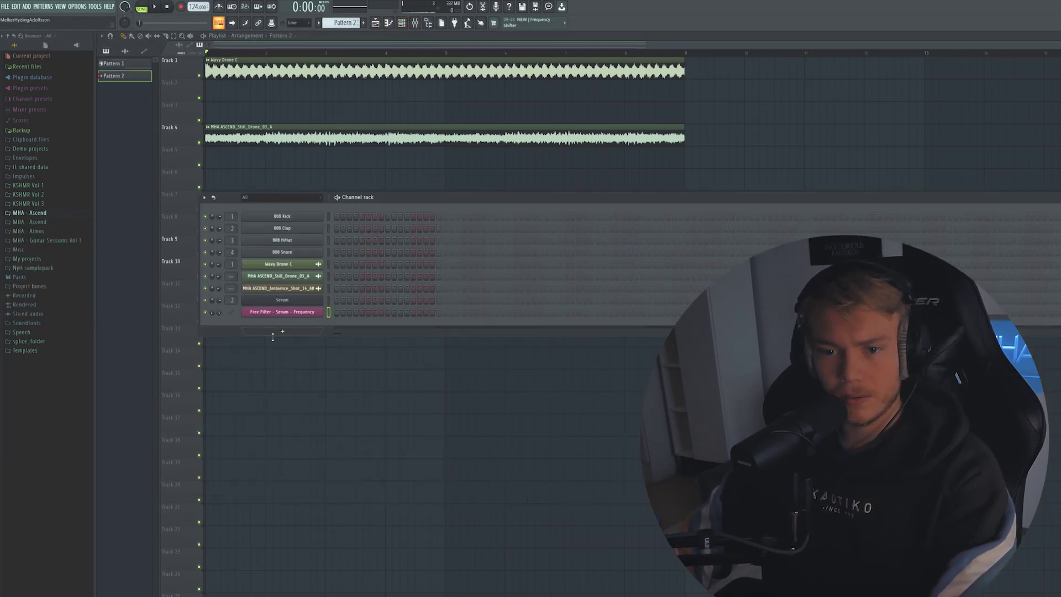
left_click(279, 332)
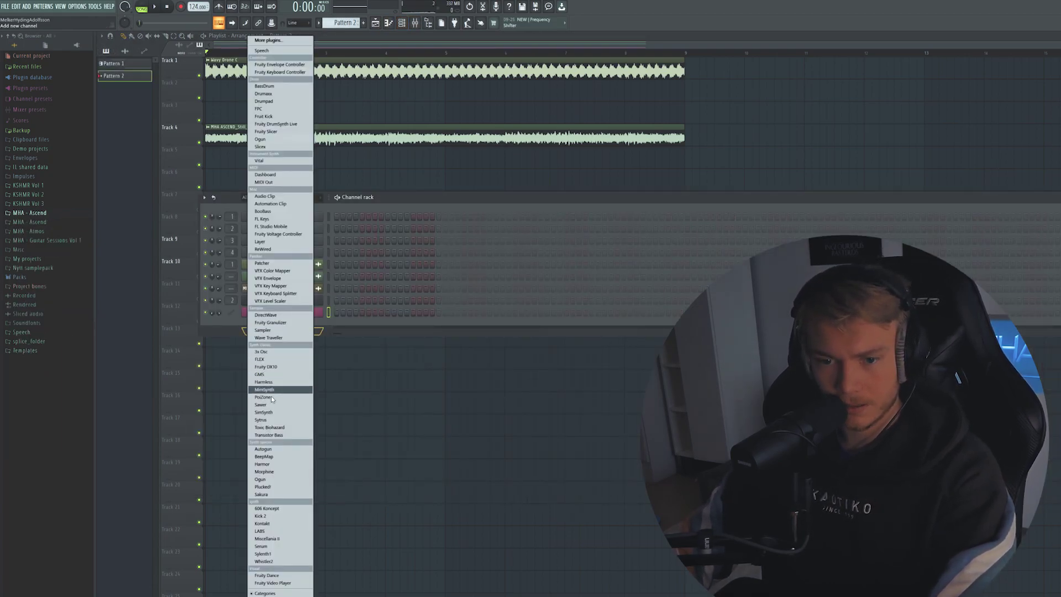
left_click(282, 524)
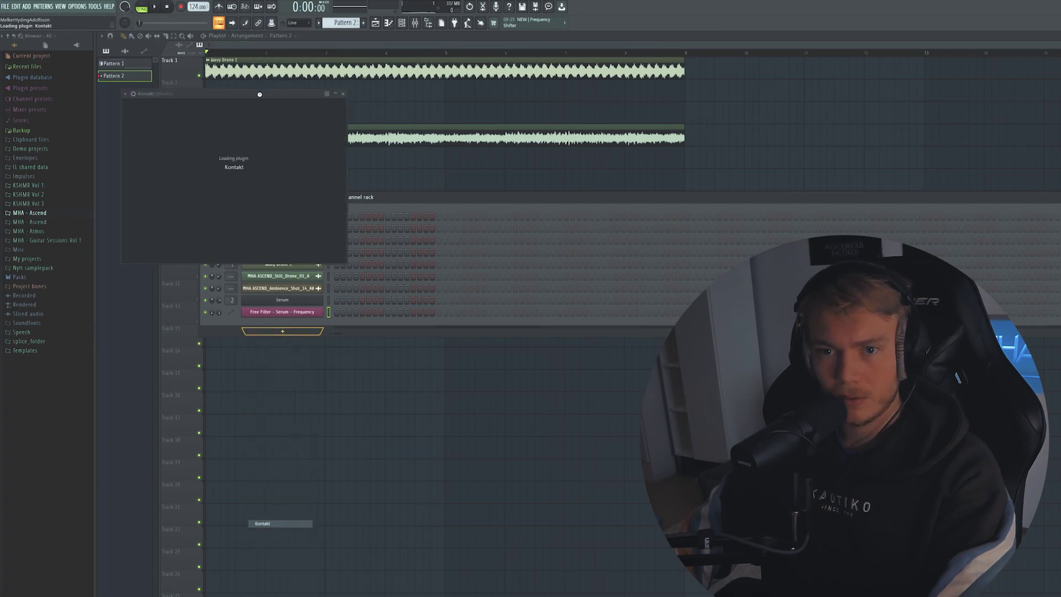
left_click(255, 210)
double_click(242, 226)
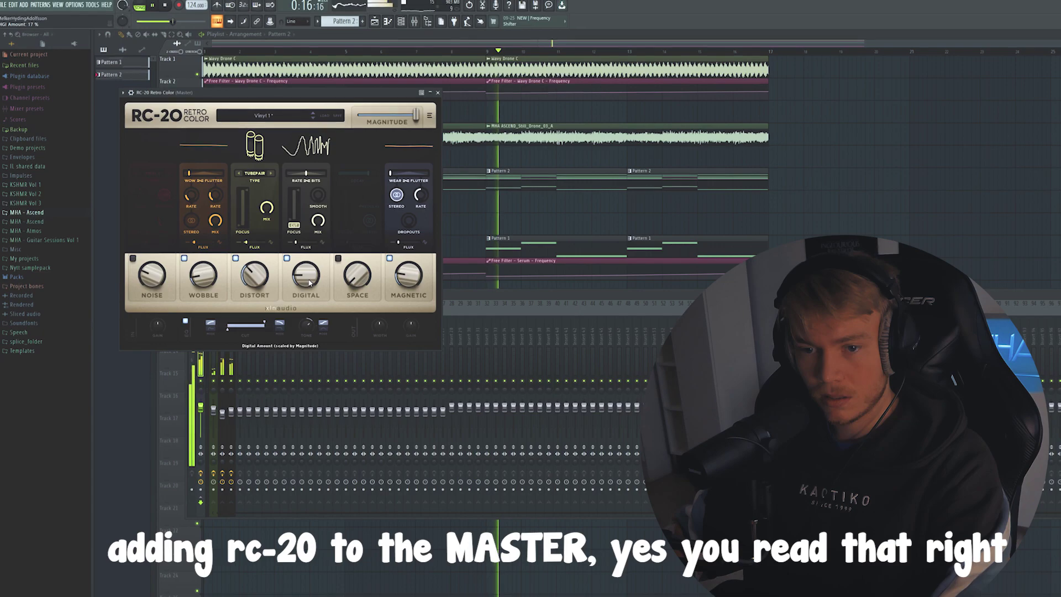
Step: Set RC-20's Digital amount to 10% and add Fruity Parametric EQ 2 to the master track
left_click_drag(310, 283, 308, 293)
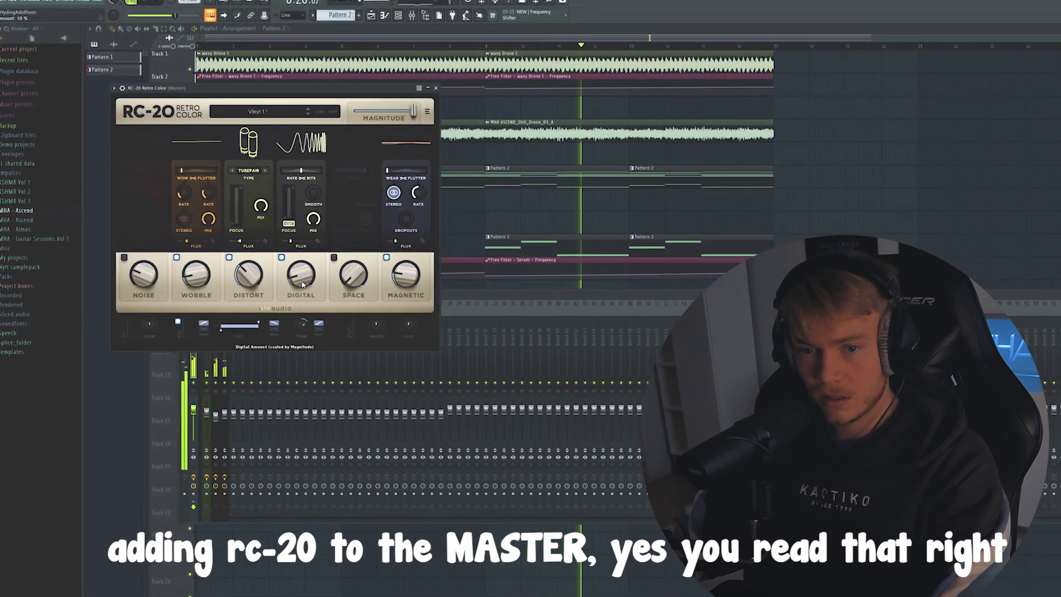
left_click(1058, 345)
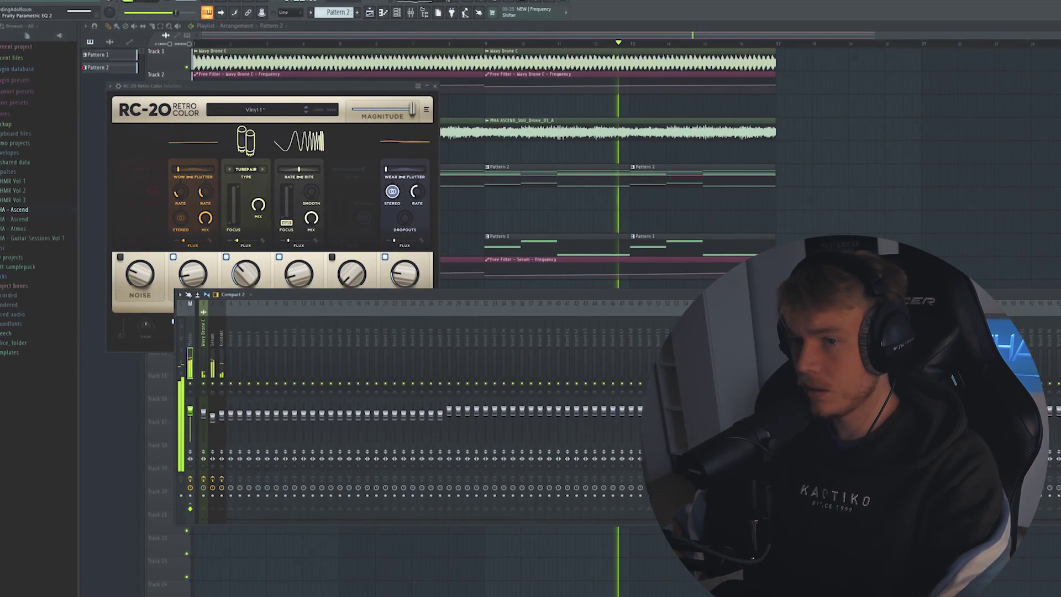
left_click(1058, 354)
Step: Load the 30Hz + 18kHz cut preset in the master EQ and shift its high cut to a lower frequency
left_click(121, 97)
mouse_move(145, 130)
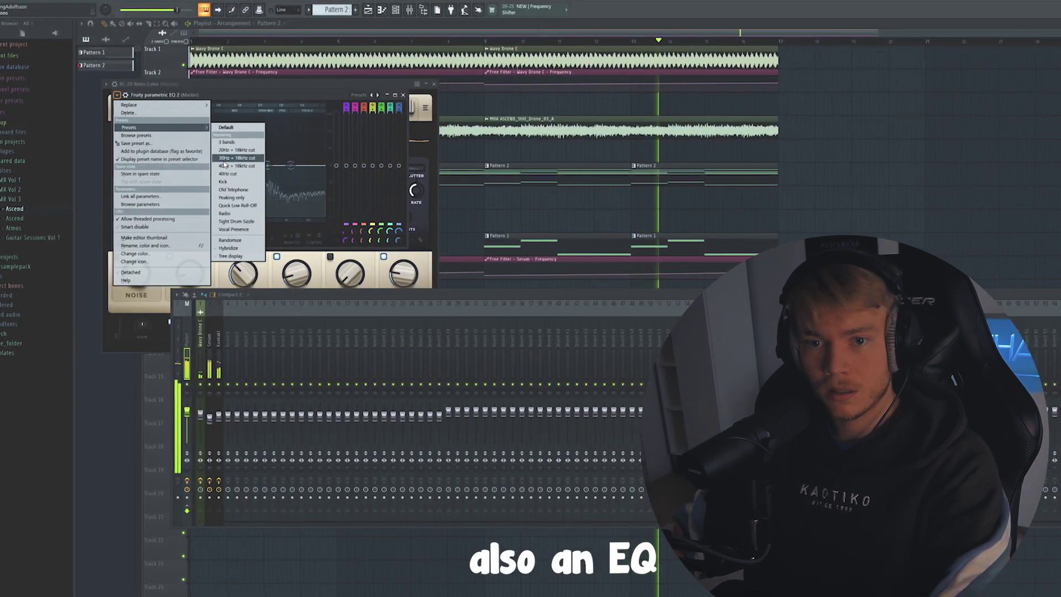
left_click(238, 159)
left_click_drag(324, 164, 267, 166)
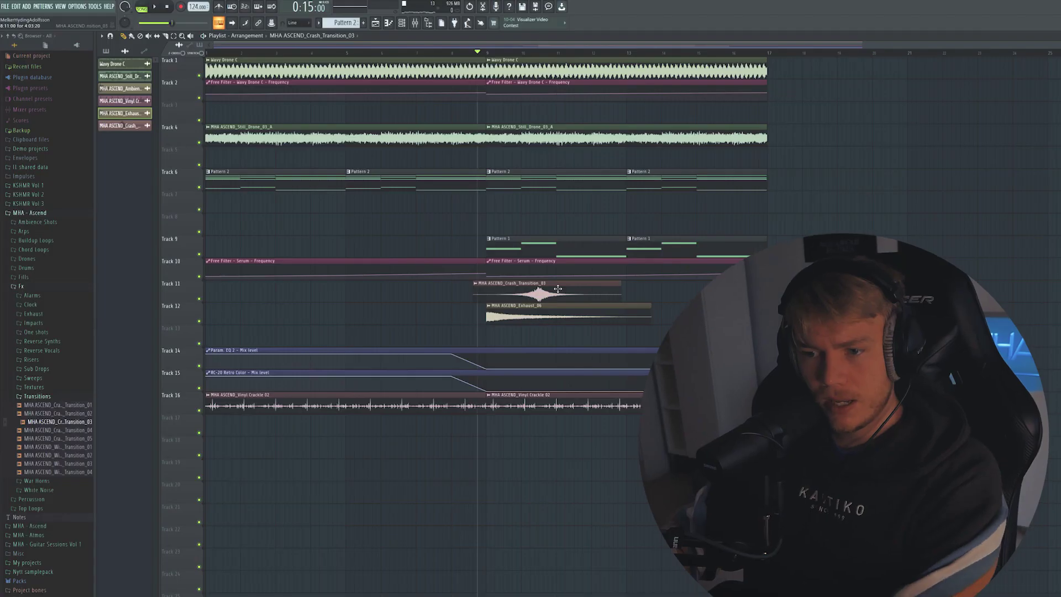
Step: Move the Crash_Transition_03 clip on Track 11 earlier so its peak lands on bar 9
left_click_drag(552, 294, 515, 294)
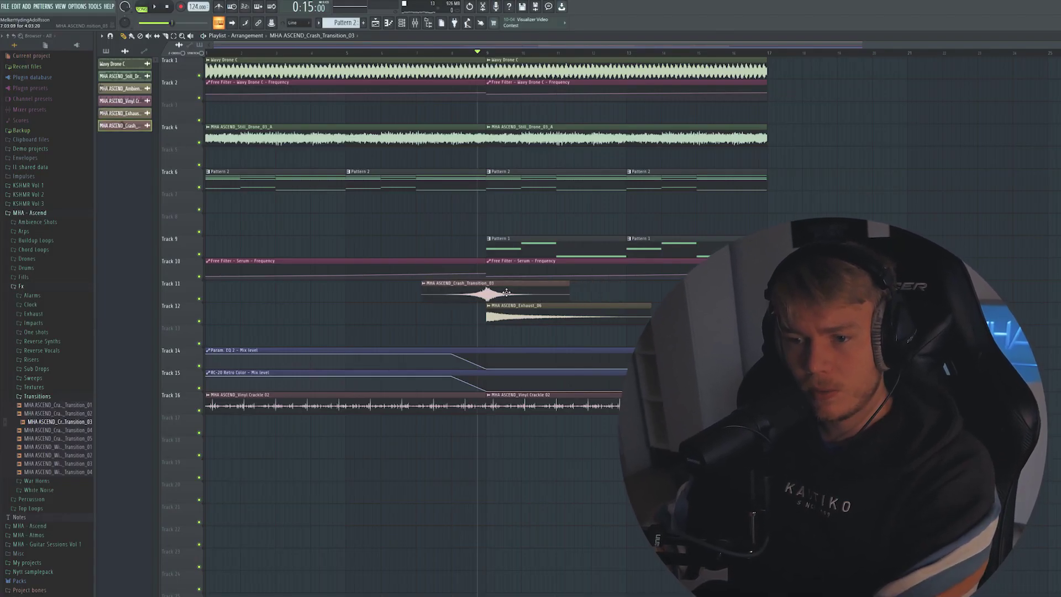
double_click(506, 292)
key("Escape")
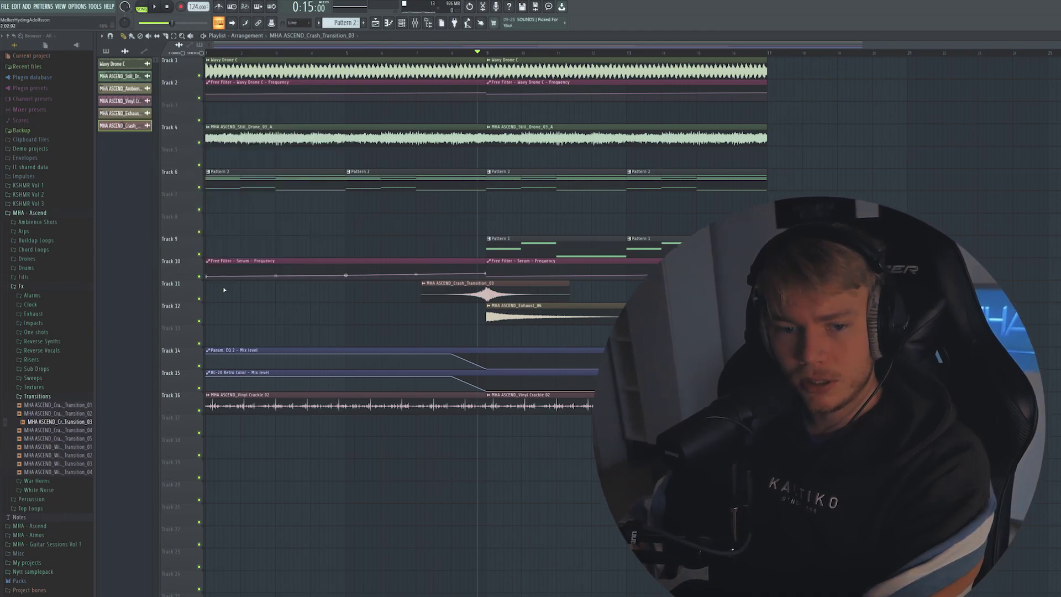
Step: Add the WindChimes_Transition_02 sample on Track 13 just before bar 9
left_click_drag(55, 450, 458, 331)
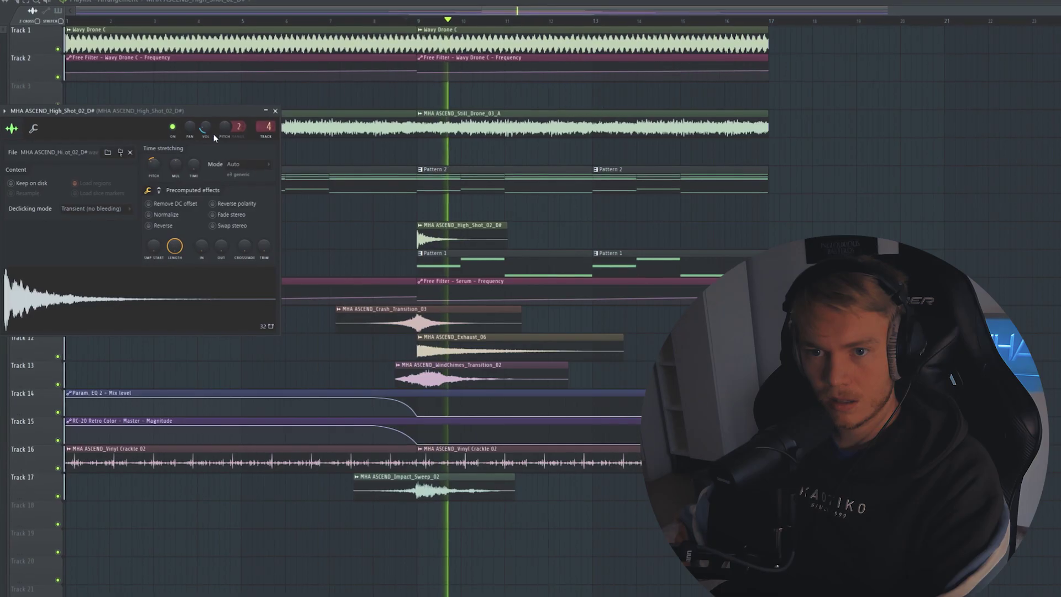
key("Escape")
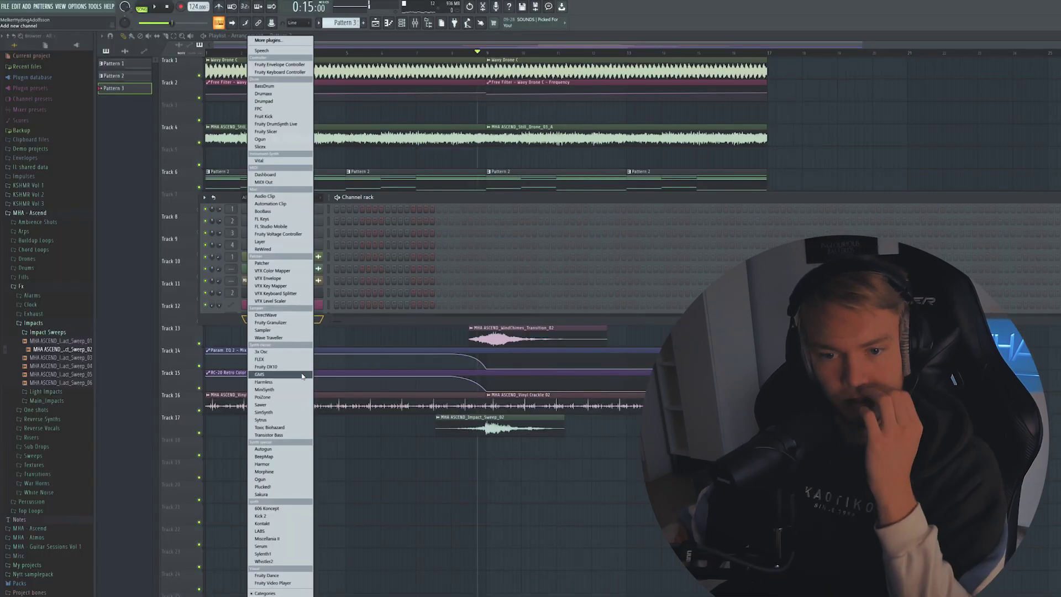
Step: Add a second Serum channel for a short melody in Pattern 3 and return to the playlist
left_click(302, 376)
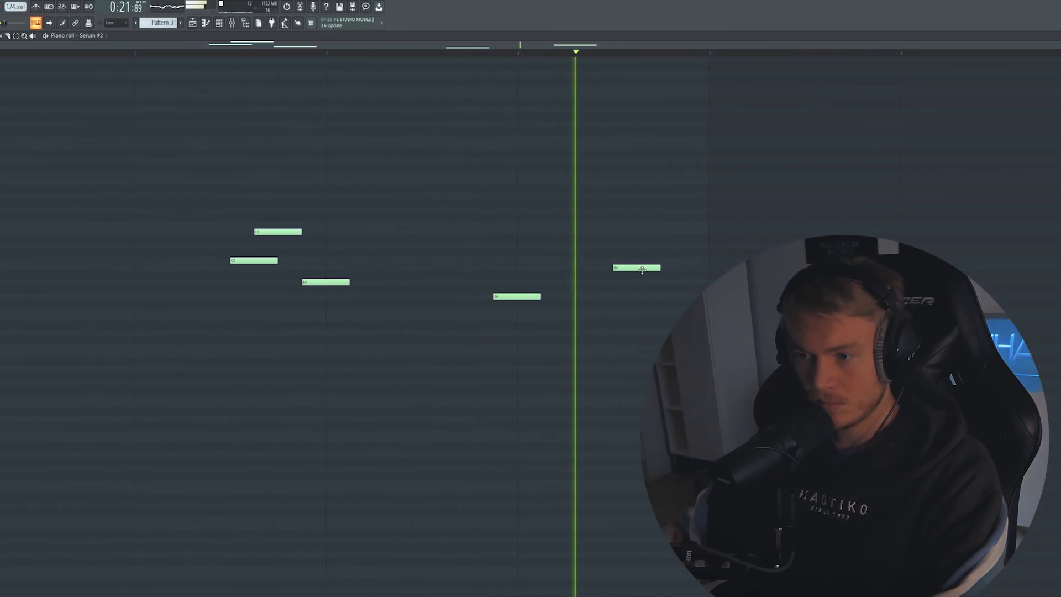
key("F5")
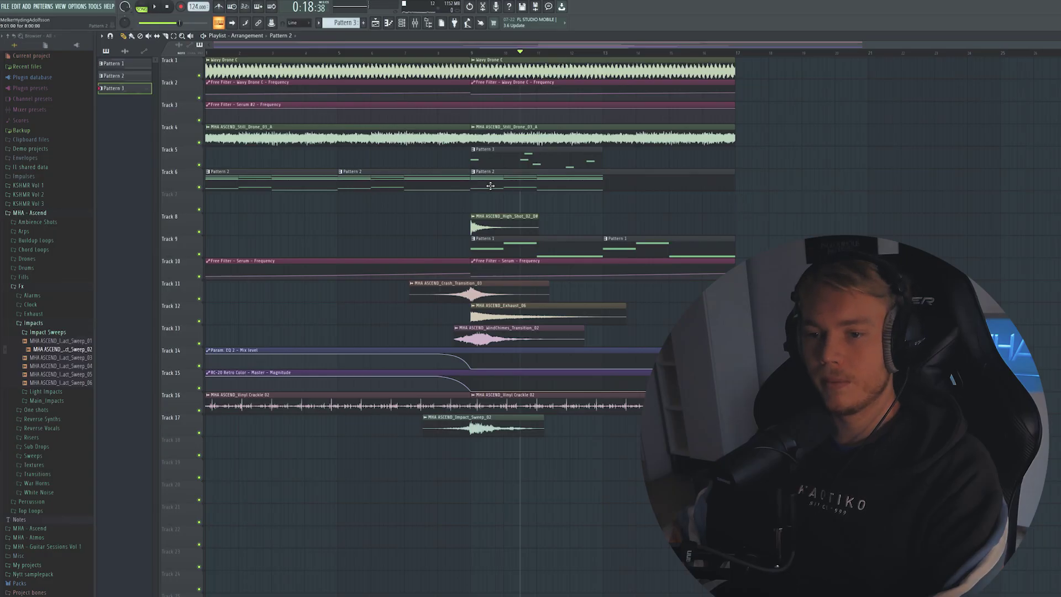
Step: Make the Pattern 2 clip at bar 9 on Track 6 unique and open its Kontakt notes
left_click(474, 172)
left_click(500, 224)
double_click(495, 183)
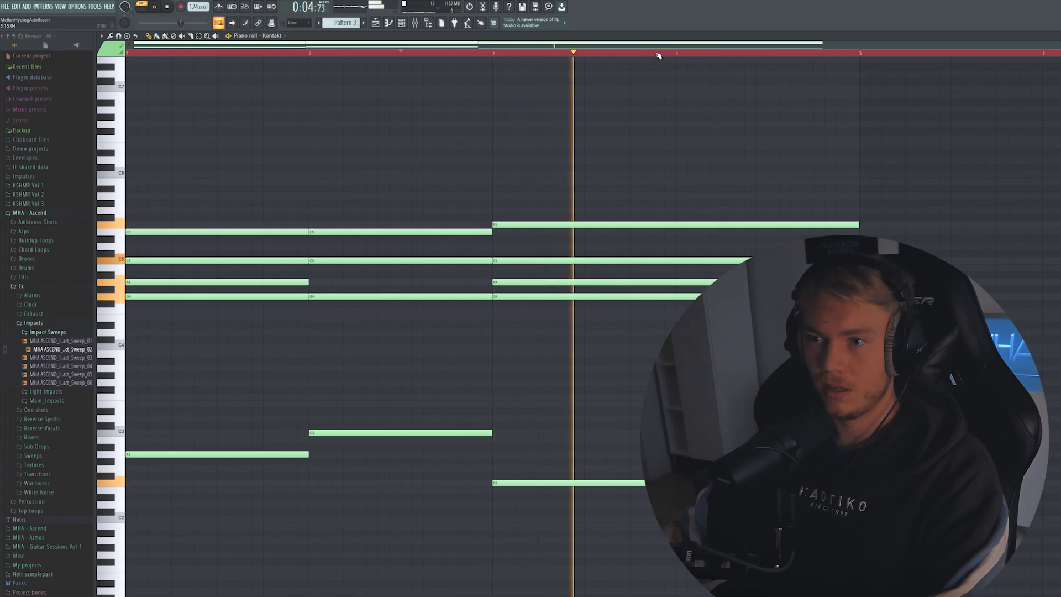
Step: Rework the low bass notes from bar 3 onward in the Kontakt chord progression
scroll(663, 52, "down", 1)
left_click_drag(697, 118, 641, 483)
key("space")
left_click(645, 470, "ctrl")
left_click(645, 468)
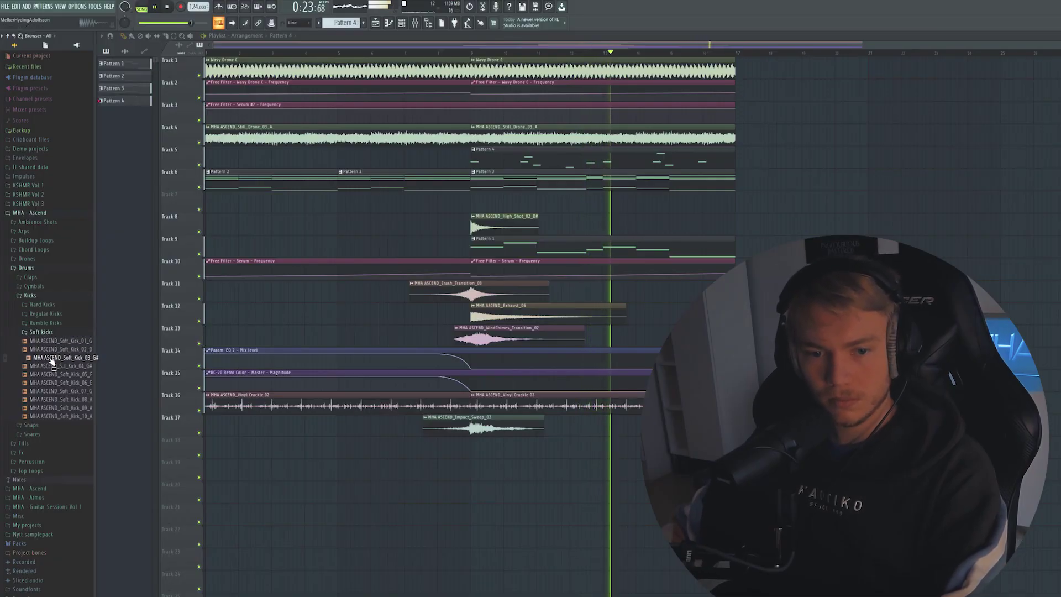
Step: Place the MHA ASCEND_Soft_Kick_03_G# sample on Track 19 at bar 9
left_click_drag(473, 468, 472, 469)
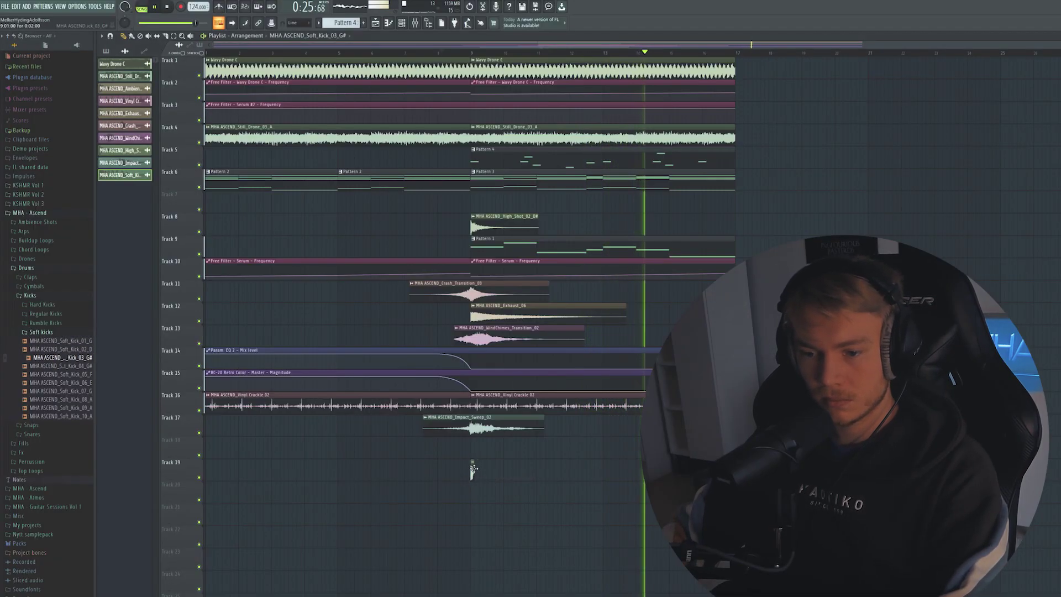
left_click(331, 84)
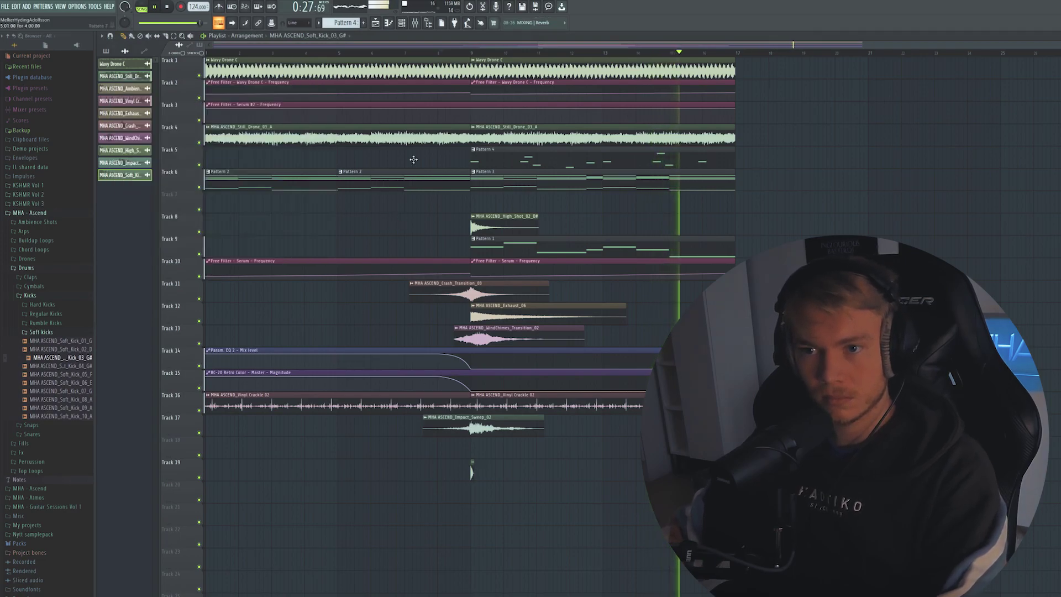
scroll(475, 387, "up", 5)
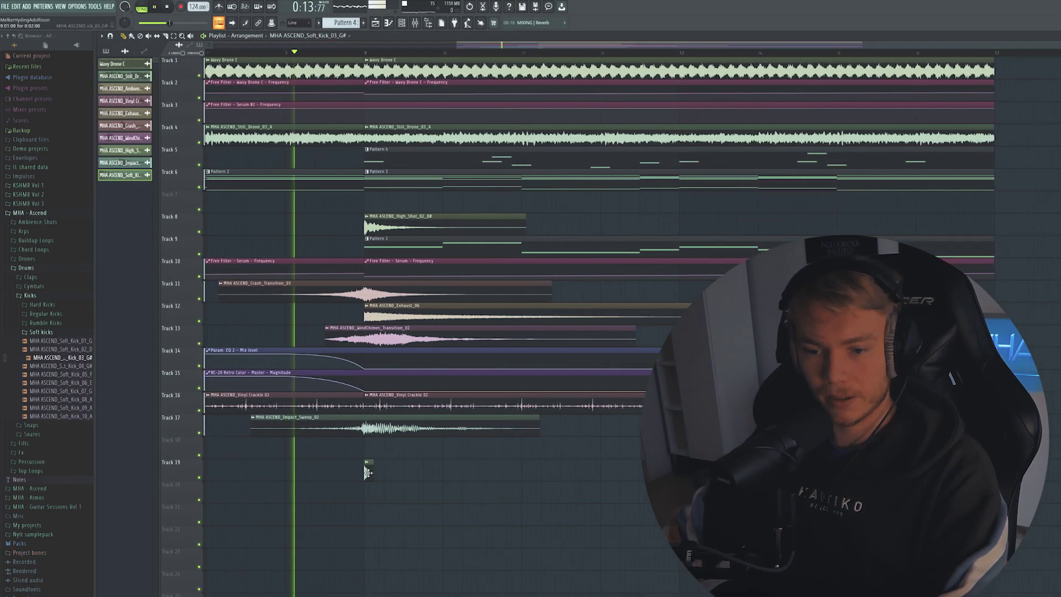
Step: Repeat the soft kick on every beat along Track 19 and open the Toms folder among the percussion samples
left_click(368, 471)
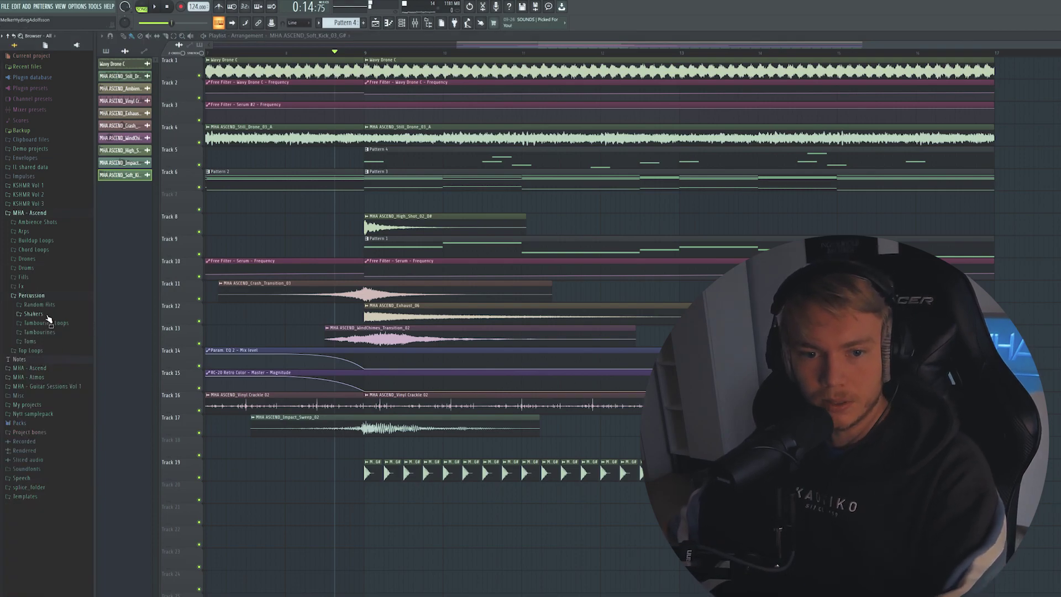
left_click(47, 332)
left_click(46, 332)
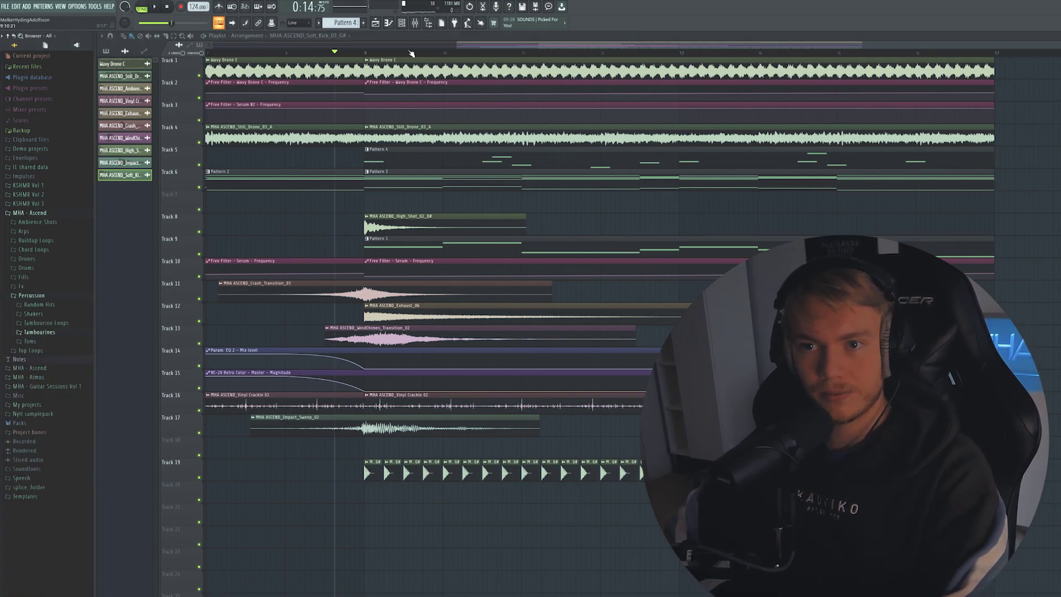
left_click(45, 342)
left_click(42, 375)
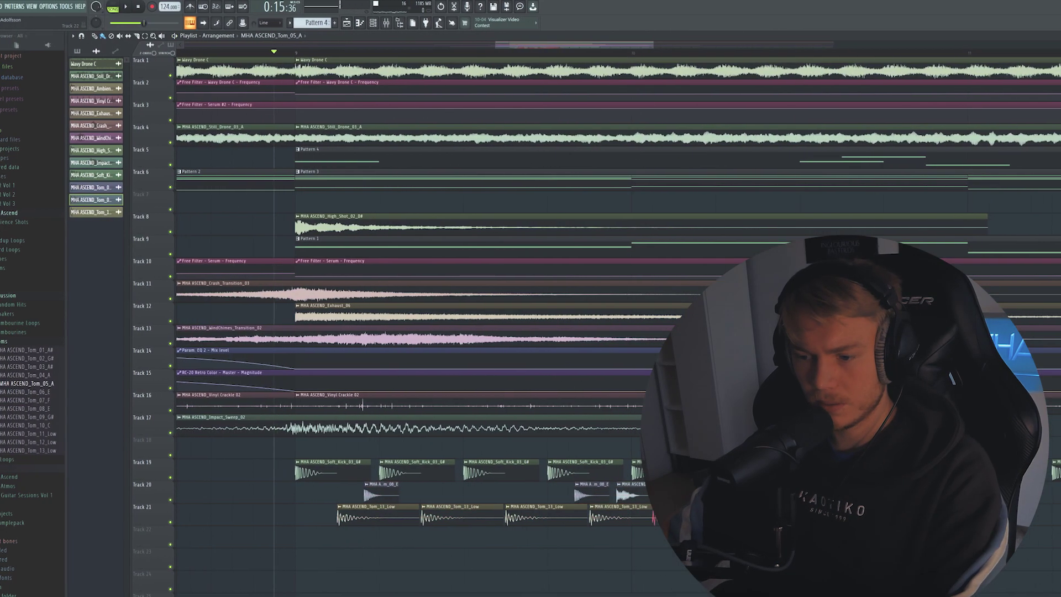
Step: Arrange the Tom_05_A, Tom_08_E and Tom_13_Low clips as a groove on Tracks 20 and 21 and repeat it onward
left_click_drag(685, 516, 664, 516)
left_click(658, 545, "ctrl")
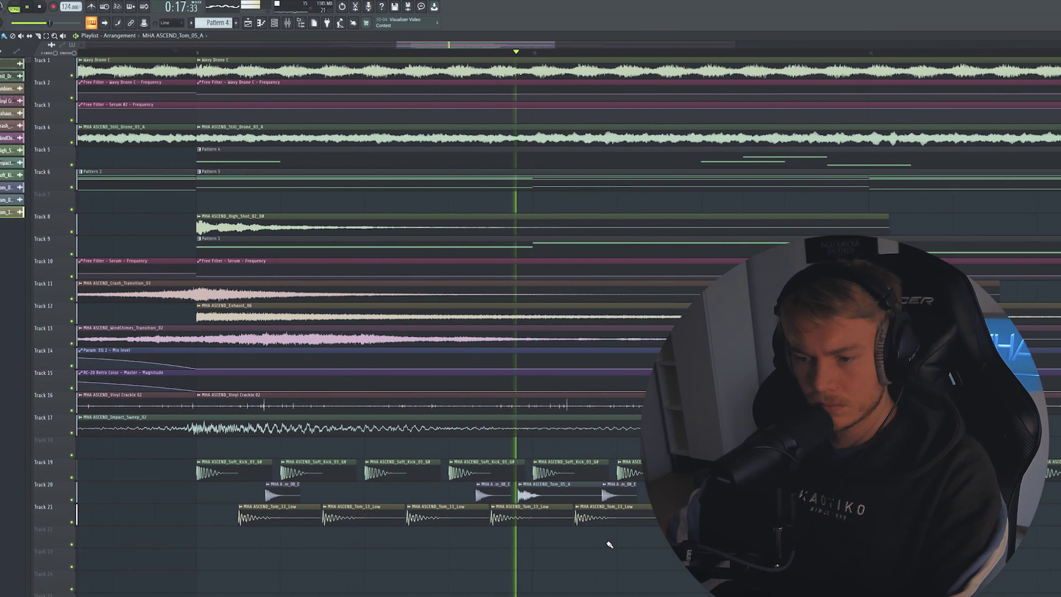
scroll(393, 544, "down", 3)
scroll(323, 541, "down", 3)
left_click_drag(616, 504, 217, 524)
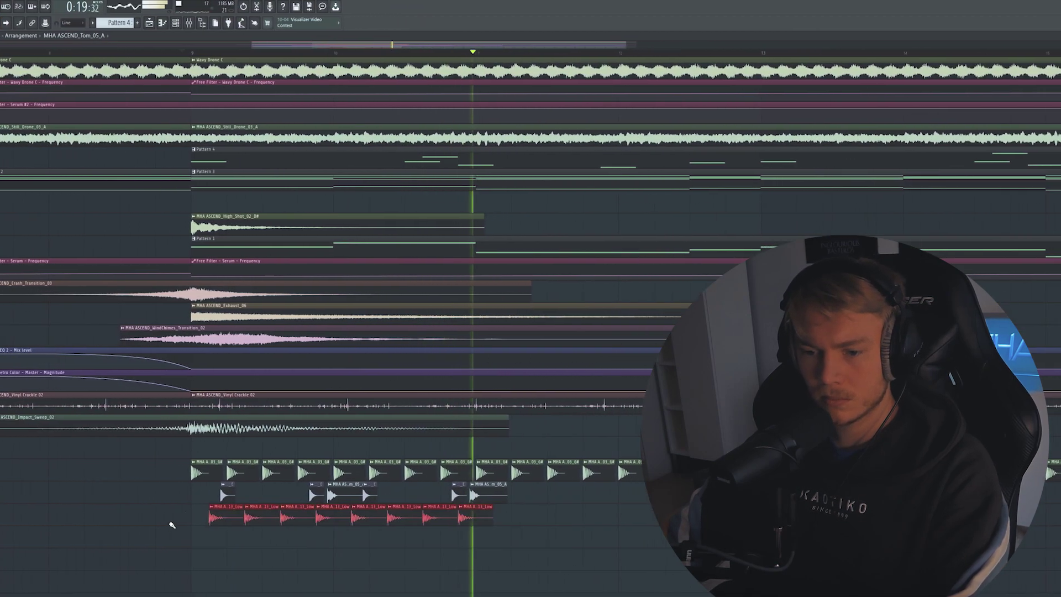
left_click_drag(217, 486, 671, 518)
left_click_drag(272, 518, 130, 517)
mouse_move(32, 517)
left_mouse_down()
mouse_move(471, 518)
mouse_move(453, 522)
left_mouse_up()
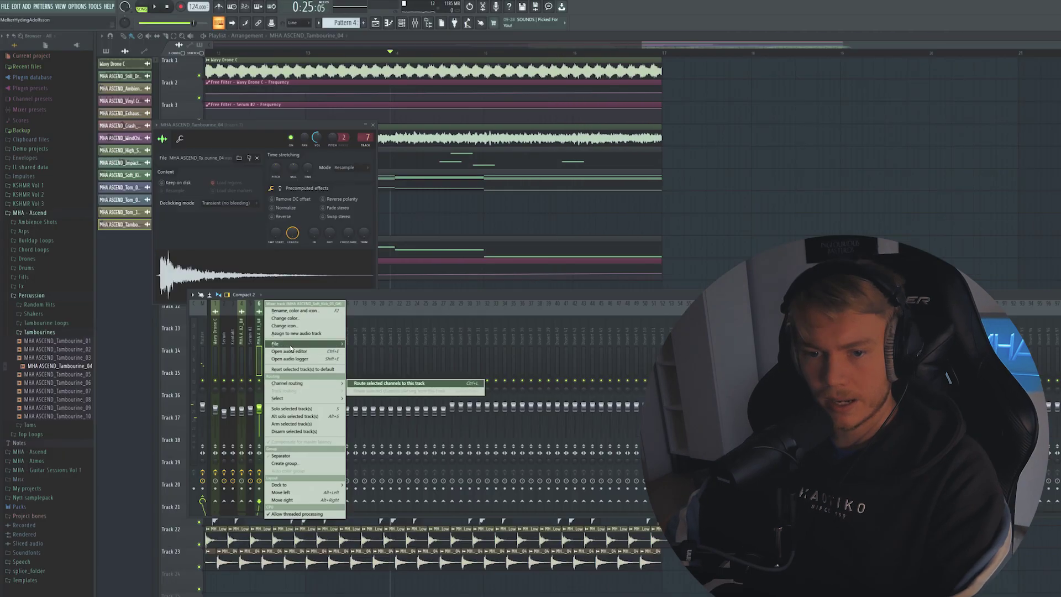
Step: Route the MHA ASCEND_Tambourine_04 channel to the selected mixer track
mouse_move(291, 348)
left_click_drag(381, 353, 284, 354)
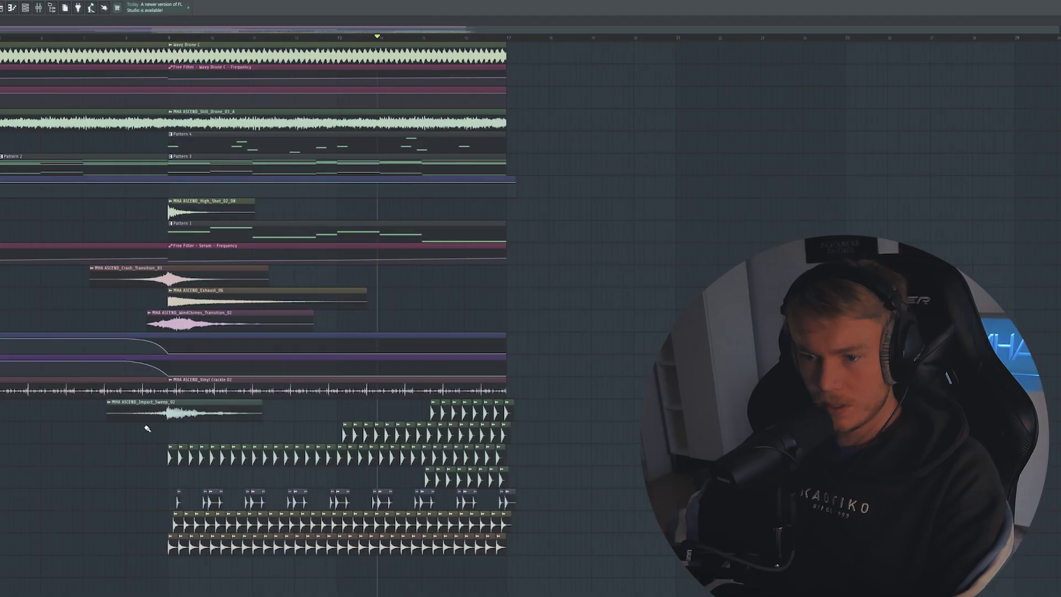
Step: Place the MHA ASCEND_Medium_Upsweep_04 sample on Track 27 so that it builds up to the end of the section
left_click_drag(2, 179, 488, 539)
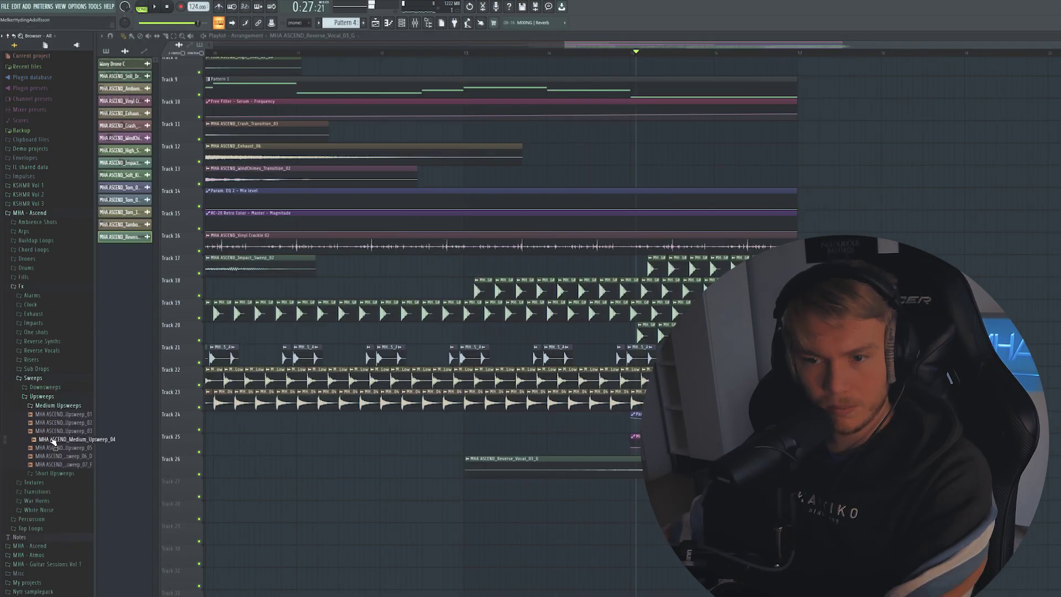
left_click_drag(54, 441, 720, 485)
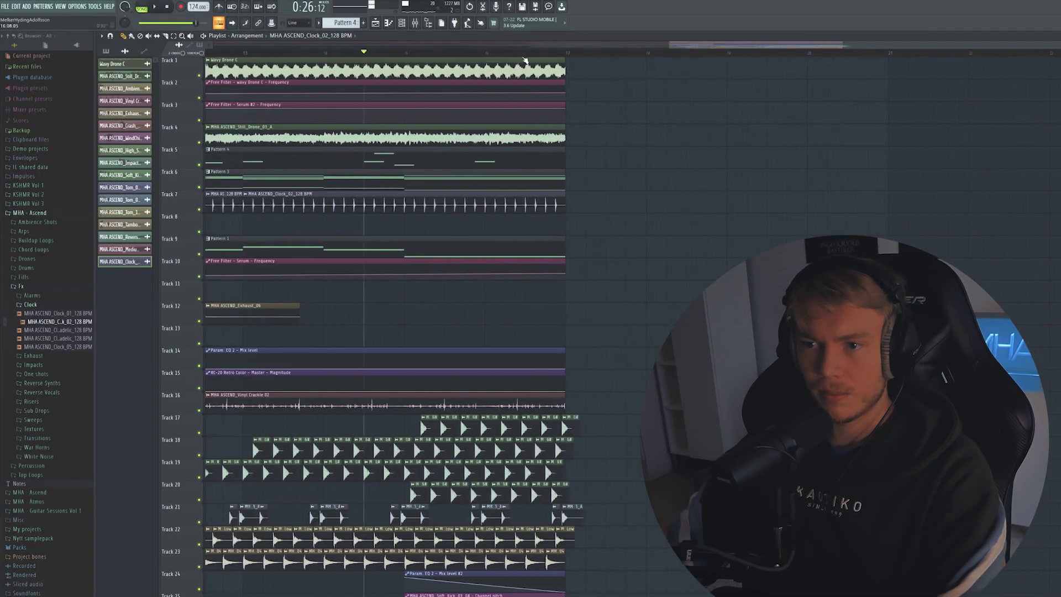
Step: Shorten the section's clips to end one beat before bar 17 and delete percussion hits that fall in that gap
left_click_drag(539, 61, 562, 595)
left_click(635, 524, "ctrl")
left_click_drag(543, 289, 543, 67)
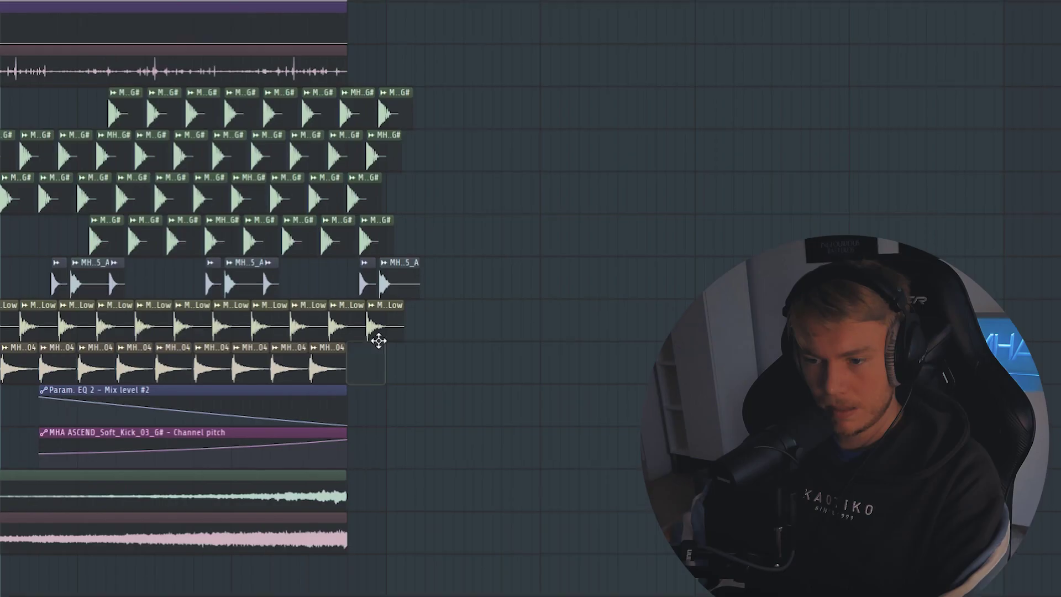
left_click_drag(560, 362, 568, 346)
right_click(369, 290)
right_click(377, 251)
right_click(386, 166)
right_click(395, 124)
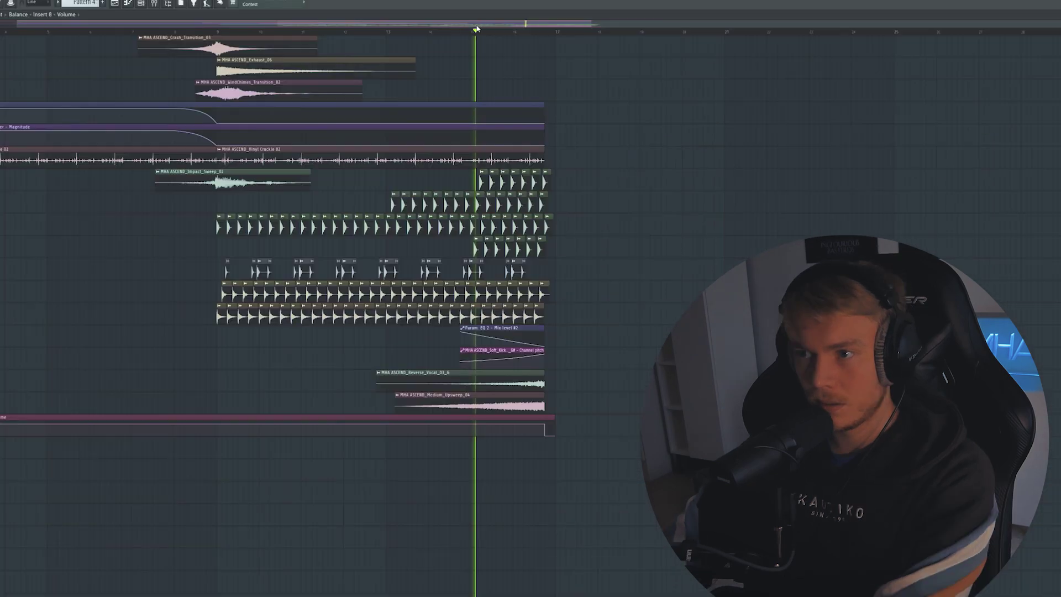
Step: Place the Pattern 4 melody at bar 17 on Track 5 and make that clip unique as Pattern 5
left_click_drag(393, 26, 483, 27)
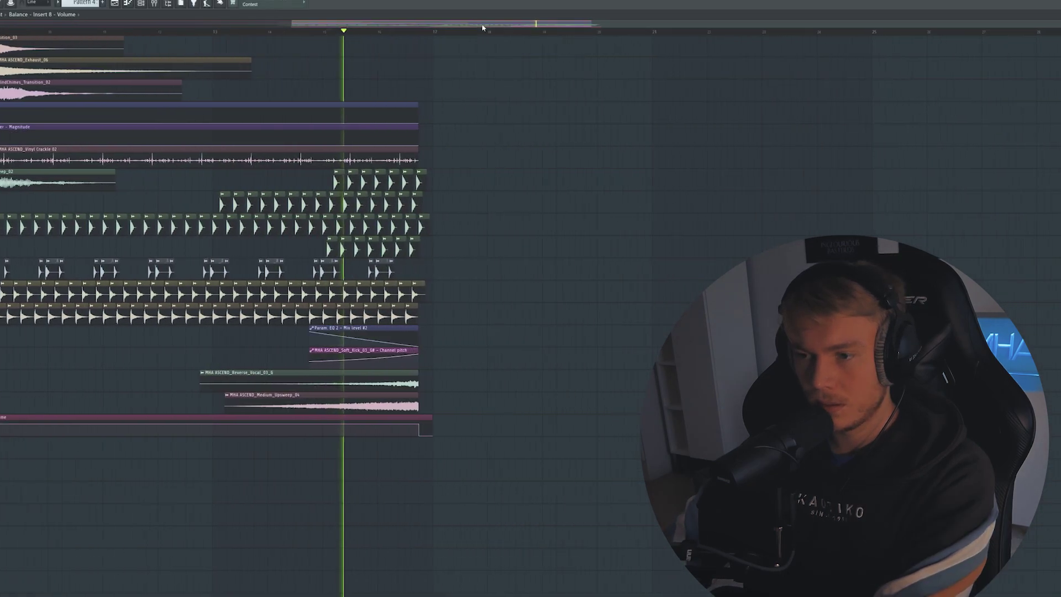
scroll(564, 265, "up", 4)
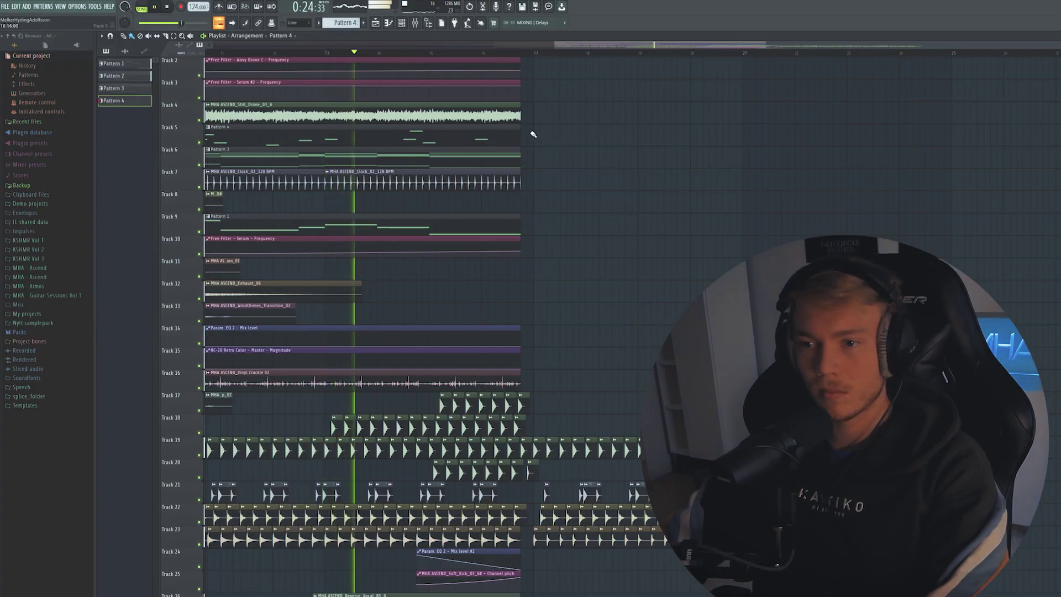
left_click(534, 134)
right_click(535, 132)
left_click(573, 182)
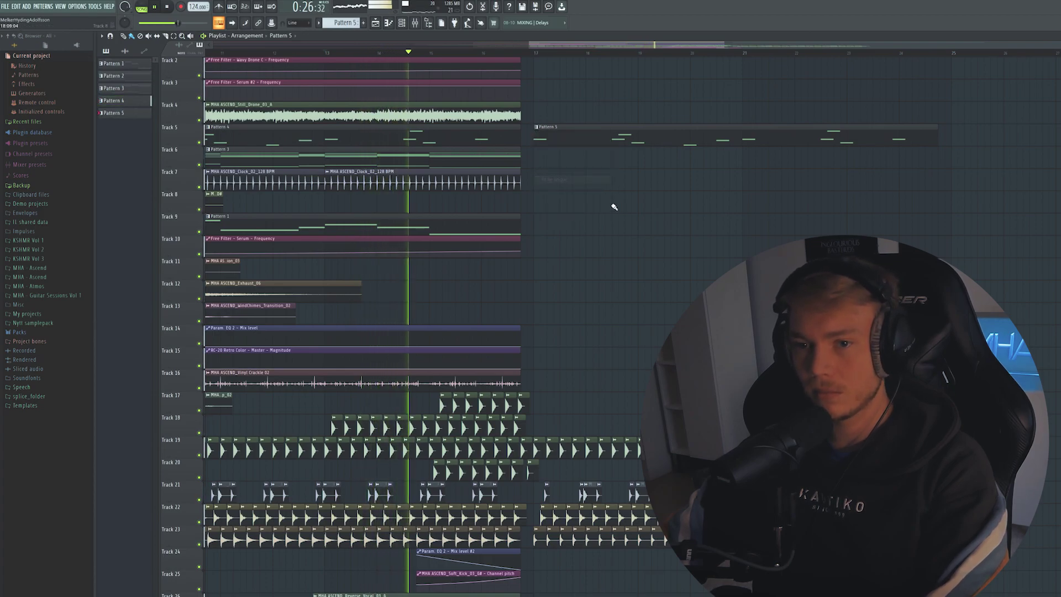
Step: Open the Pattern 5 melody notes and clone the Serum #2 channel
double_click(595, 144)
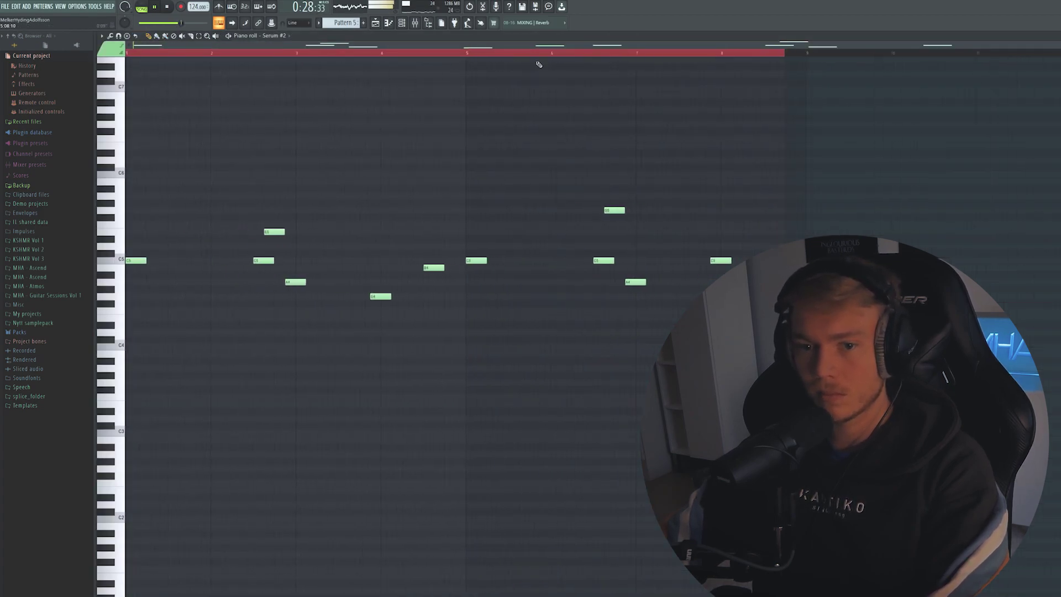
left_click(402, 22)
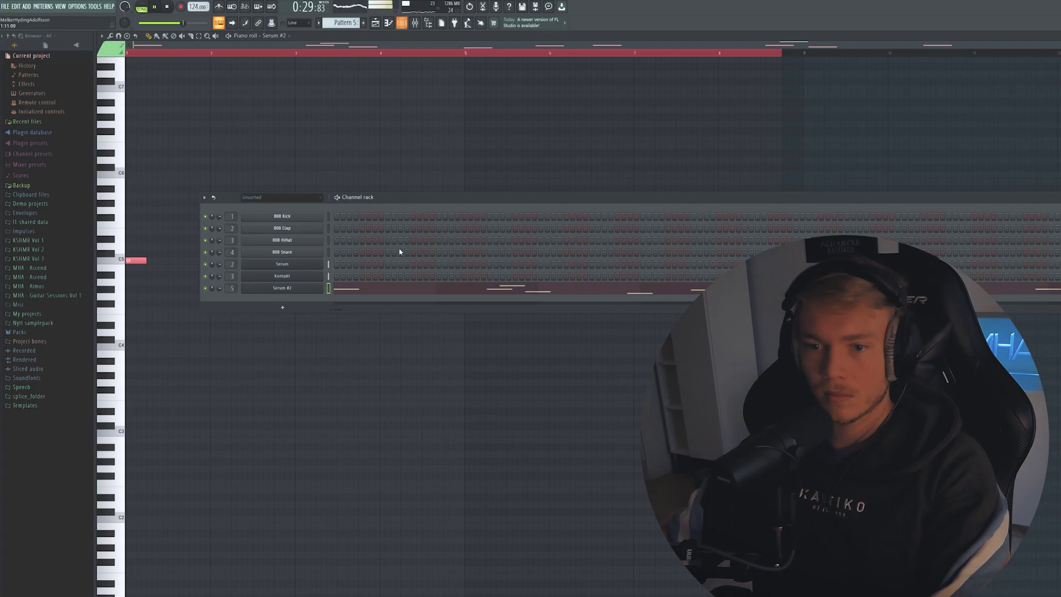
right_click(319, 287)
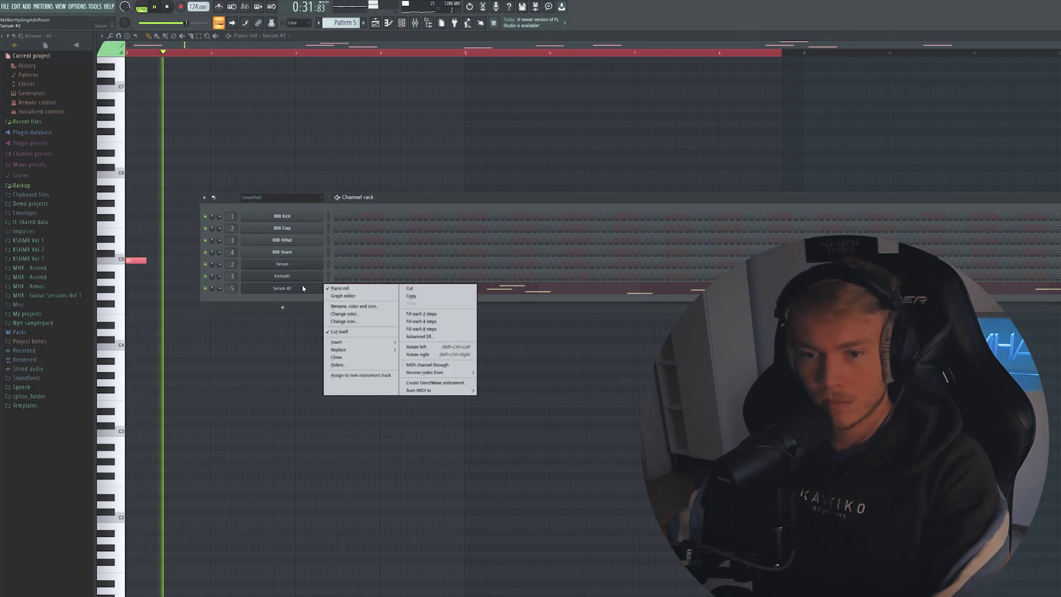
left_click(353, 357)
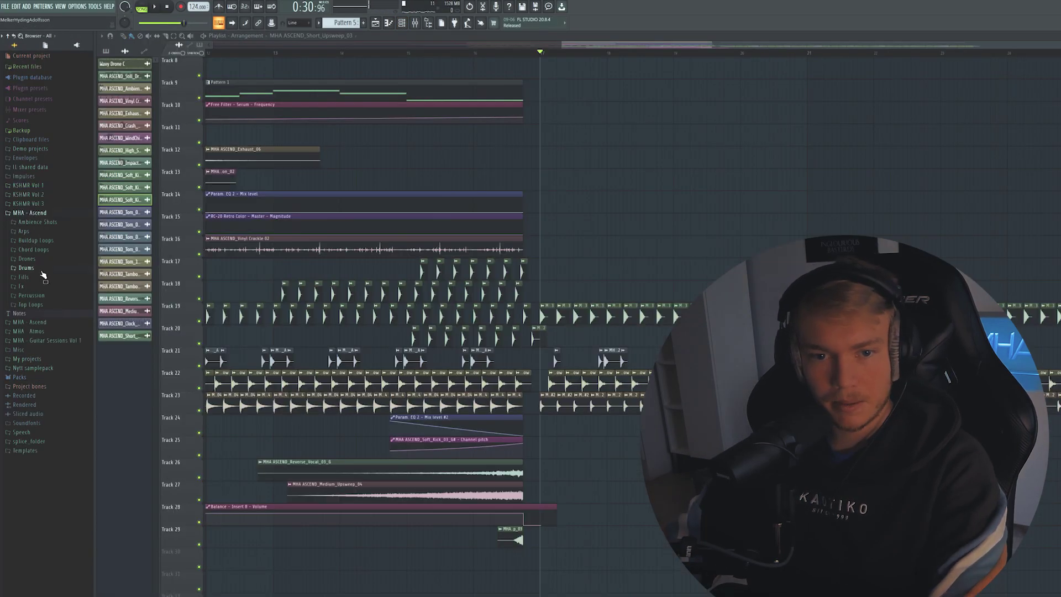
Step: Place the MHA ASCEND_Natural_Clap_07 sample on Track 20 just before the second kick of bar 17 and audition it
left_click(42, 270)
left_click_drag(91, 365, 552, 362)
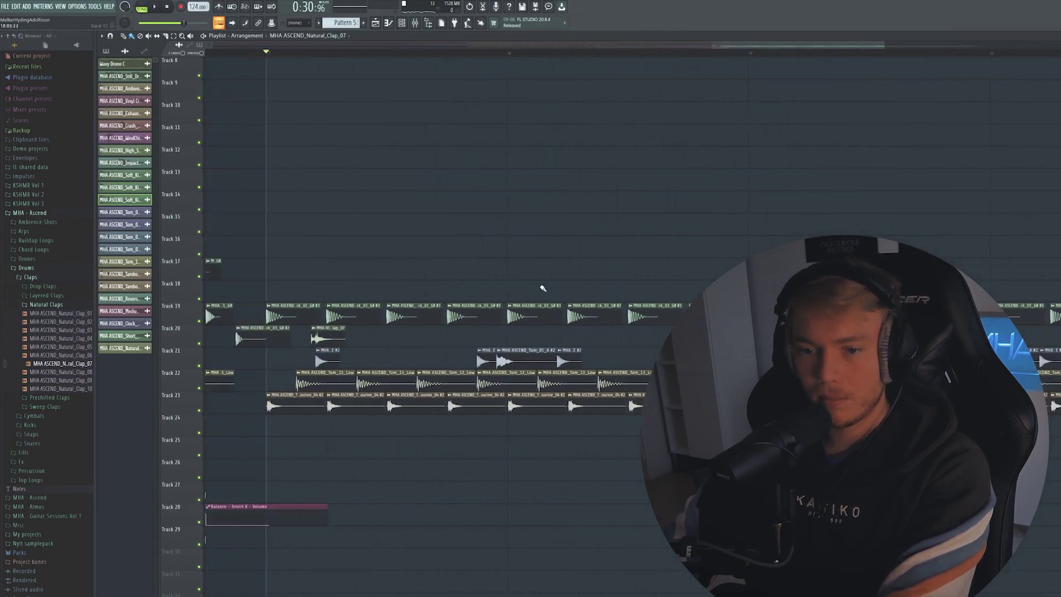
key("space")
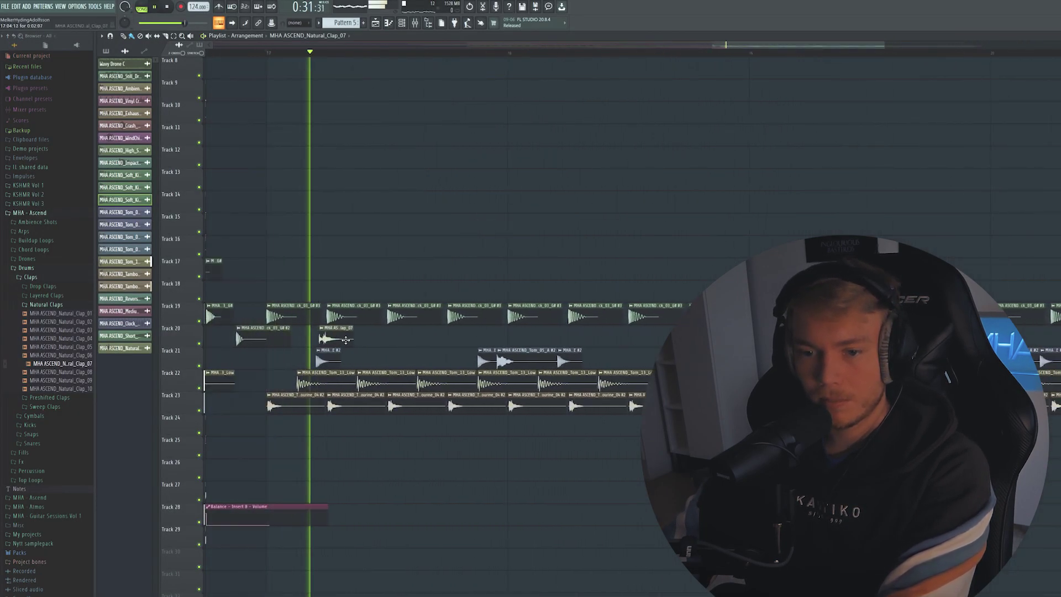
key("space")
double_click(349, 339)
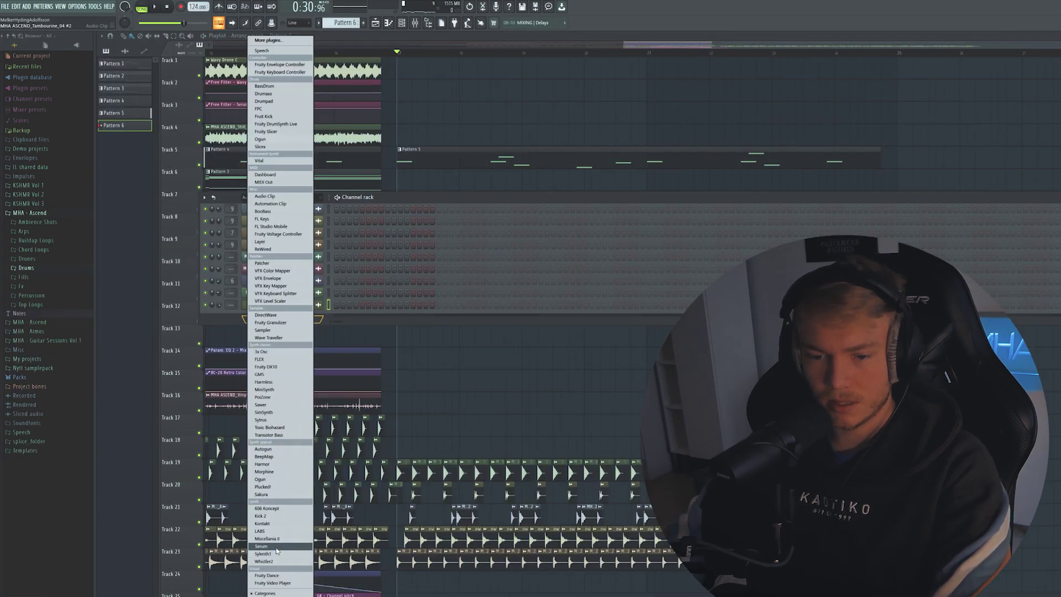
Step: Add a Serum channel for Pattern 6, load the Bass - 08 preset from the Serum bank and open its piano roll
left_click(276, 547)
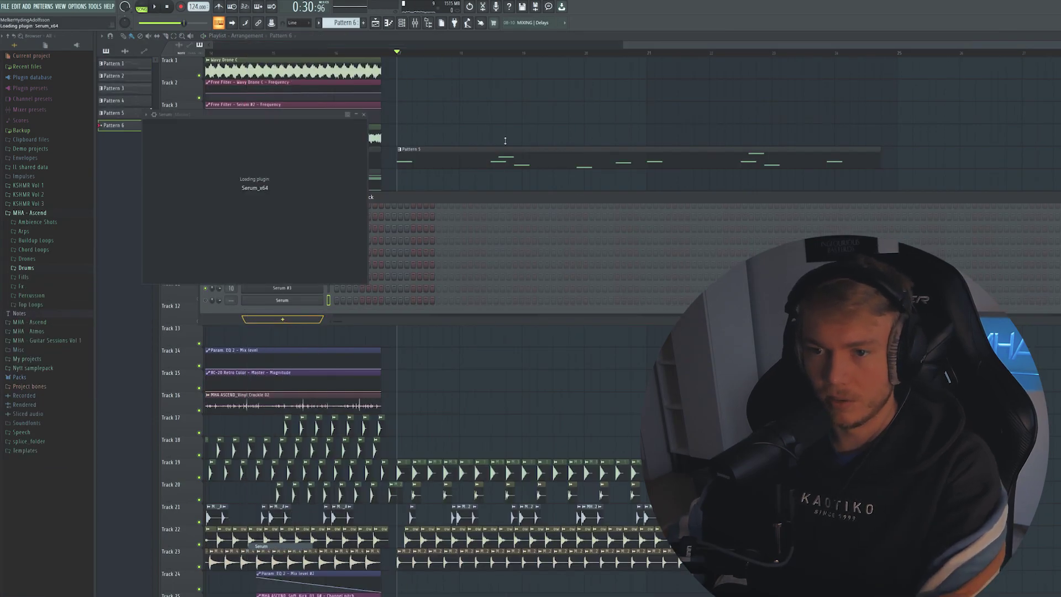
left_click(335, 126)
mouse_move(363, 175)
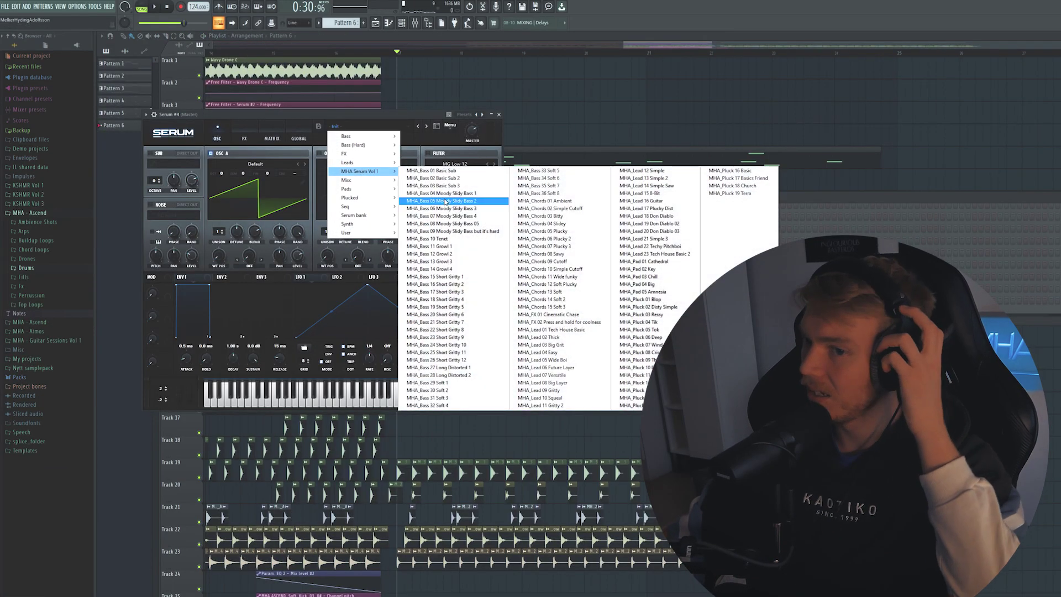
mouse_move(394, 196)
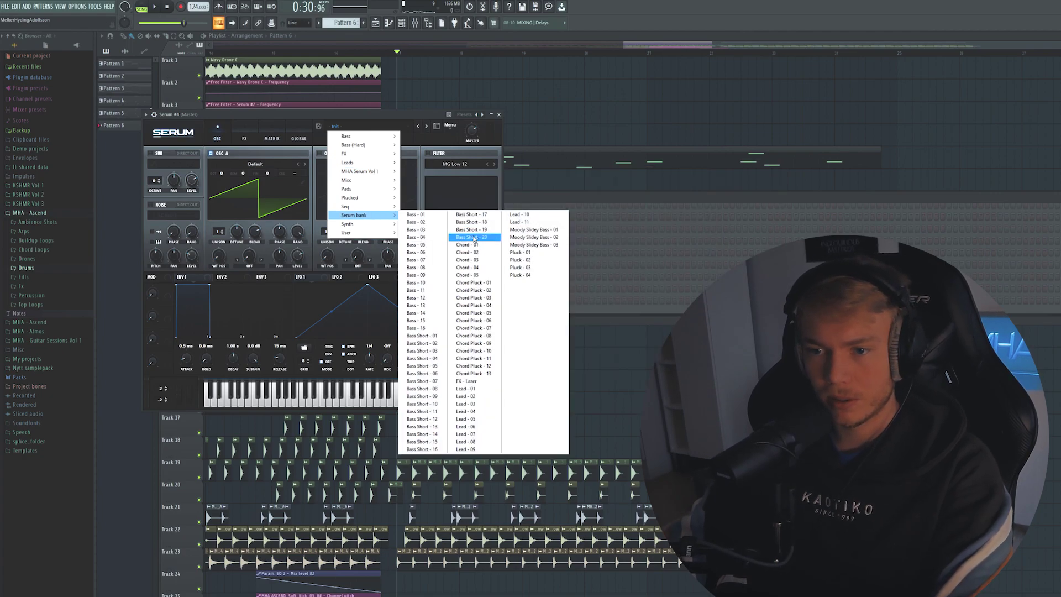
left_click(442, 236)
left_click(503, 207)
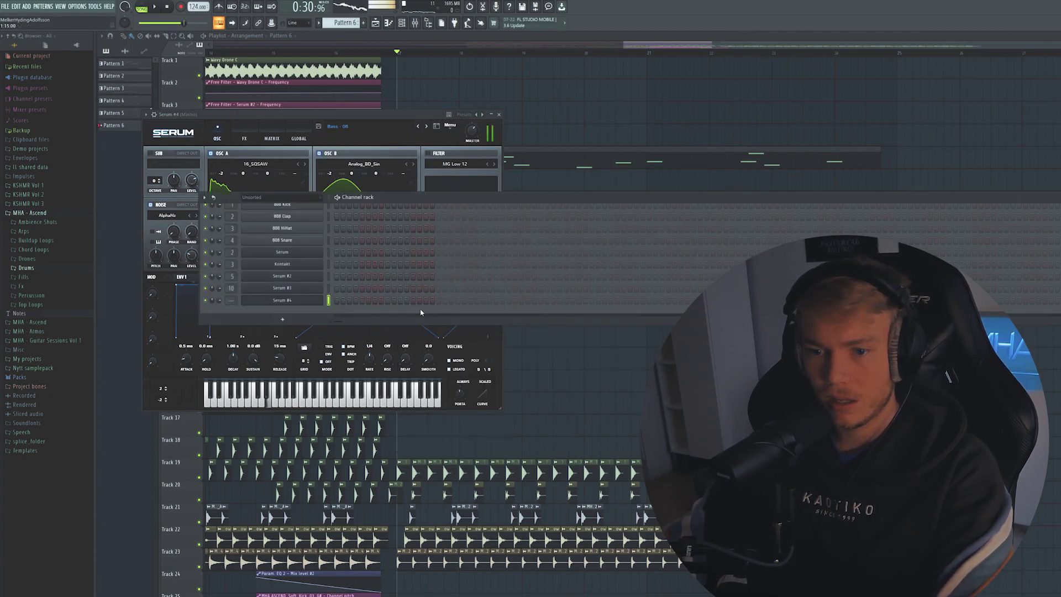
left_click(318, 305)
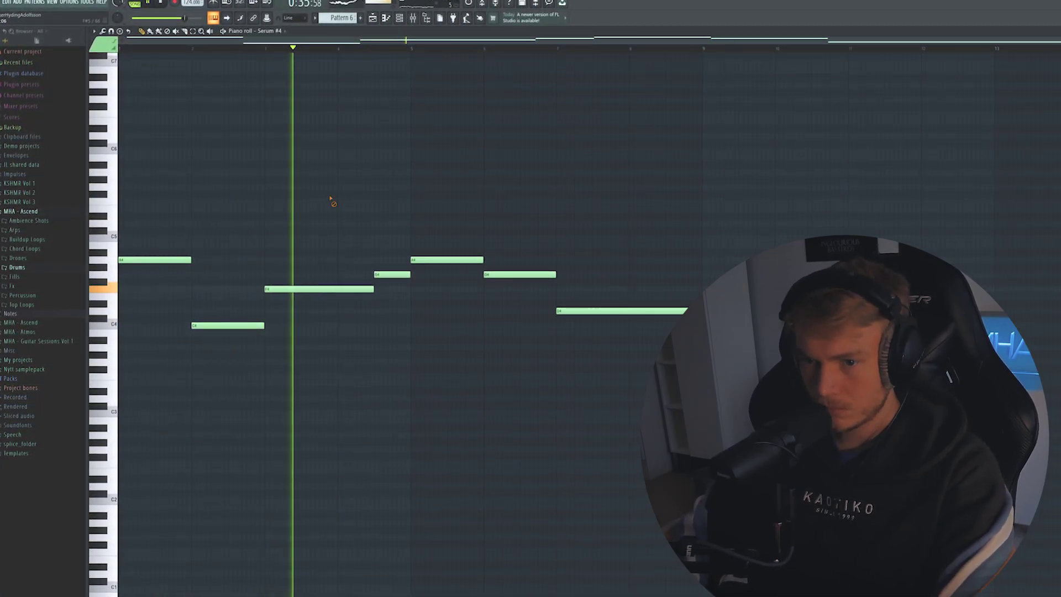
Step: Set Kickstart on the Serum #4 mixer track to its second sidechain curve and adjust the level of insert 10
left_click(413, 17)
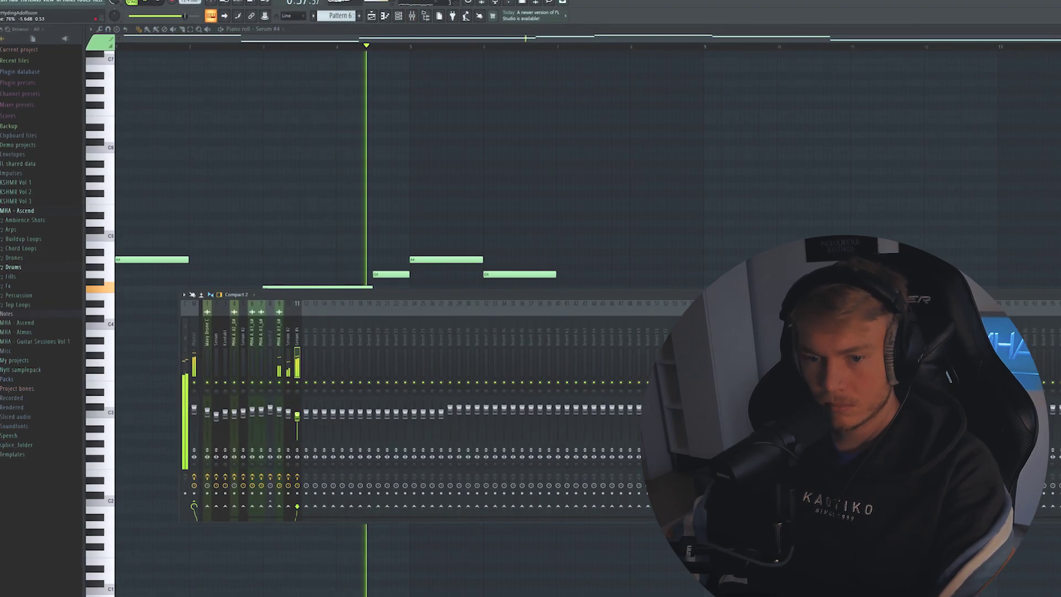
left_click(1056, 441)
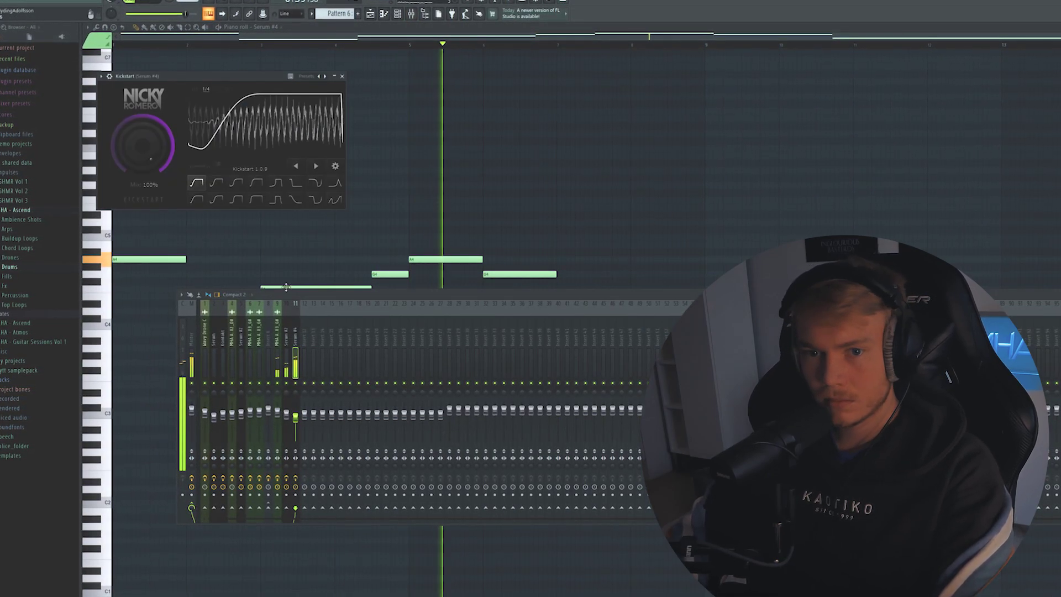
left_click(218, 181)
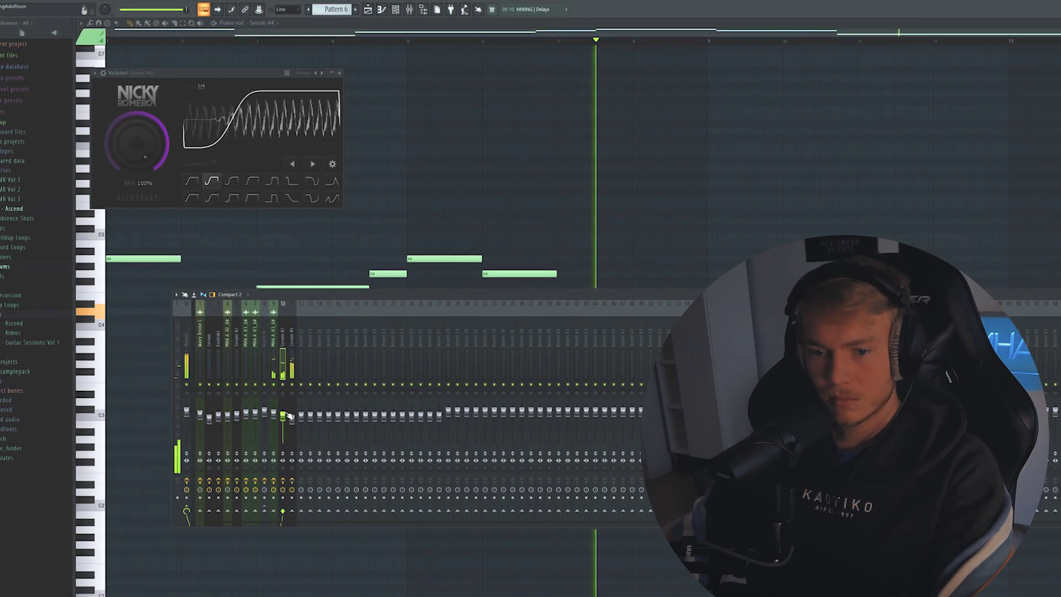
left_click_drag(284, 418, 285, 415)
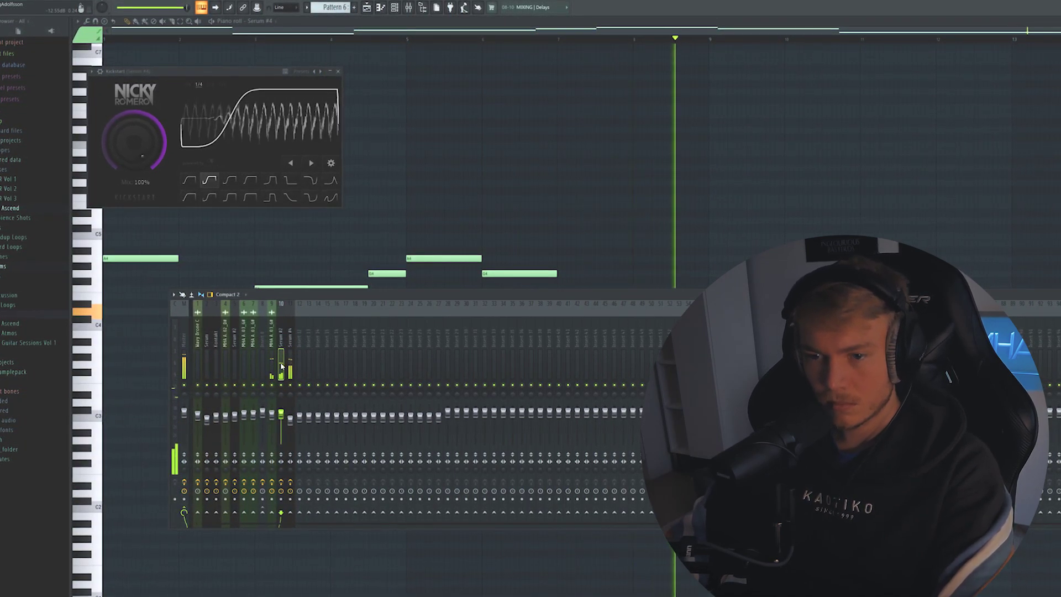
left_click(438, 210)
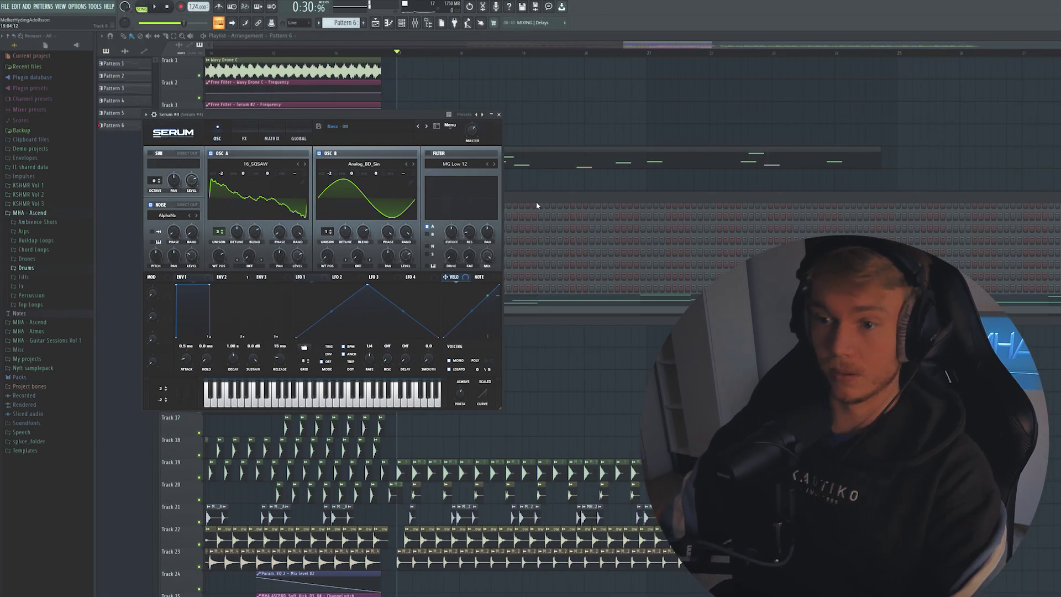
Step: Create automation clips for Serum #3's delay and reverb wet amounts and its ValhallaVintageVerb mix level
key("F12")
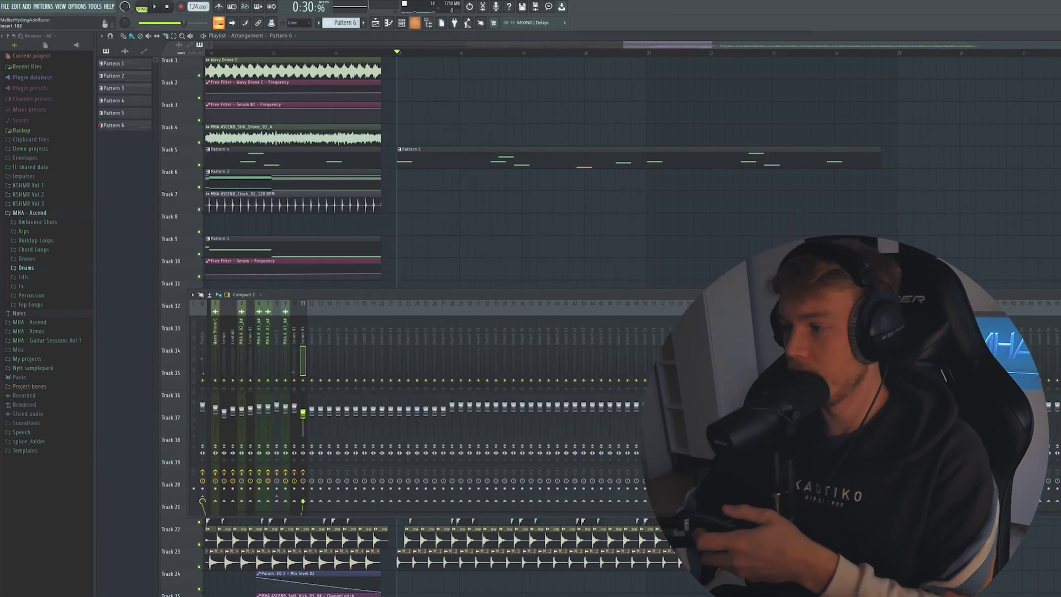
left_click(401, 23)
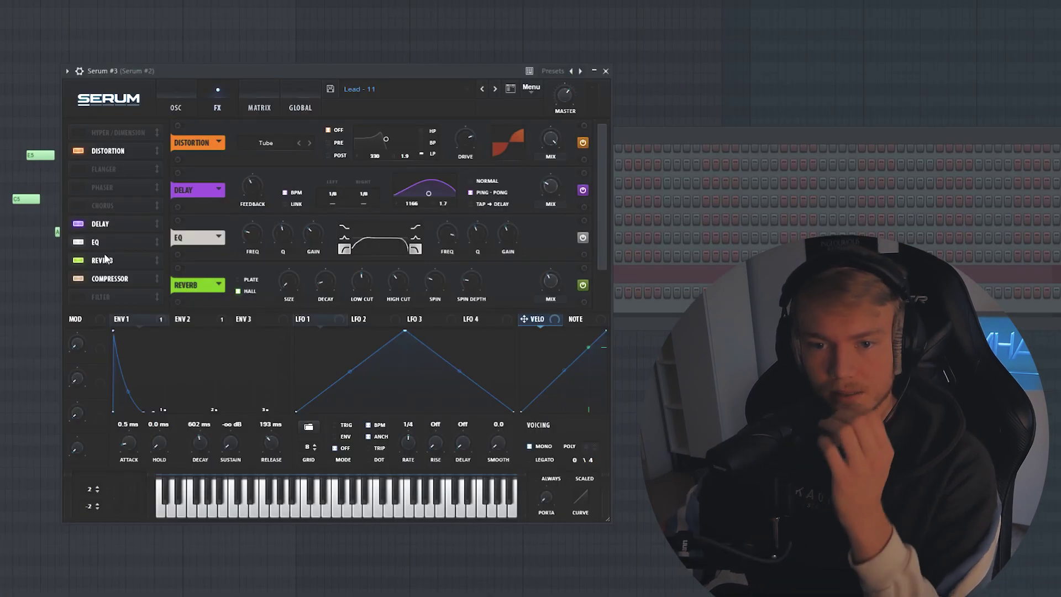
left_click(107, 228)
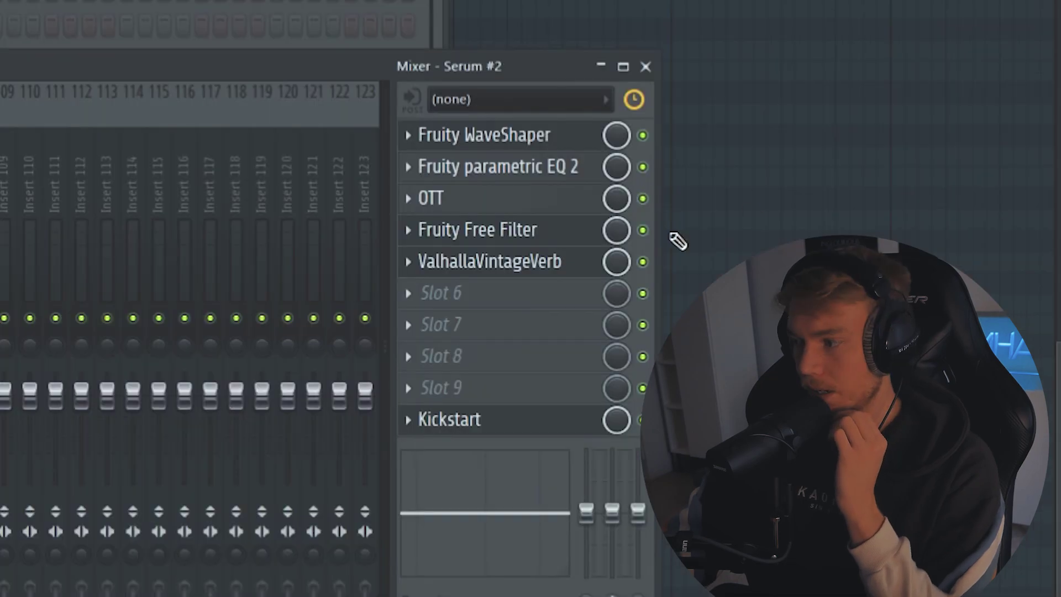
right_click(621, 264)
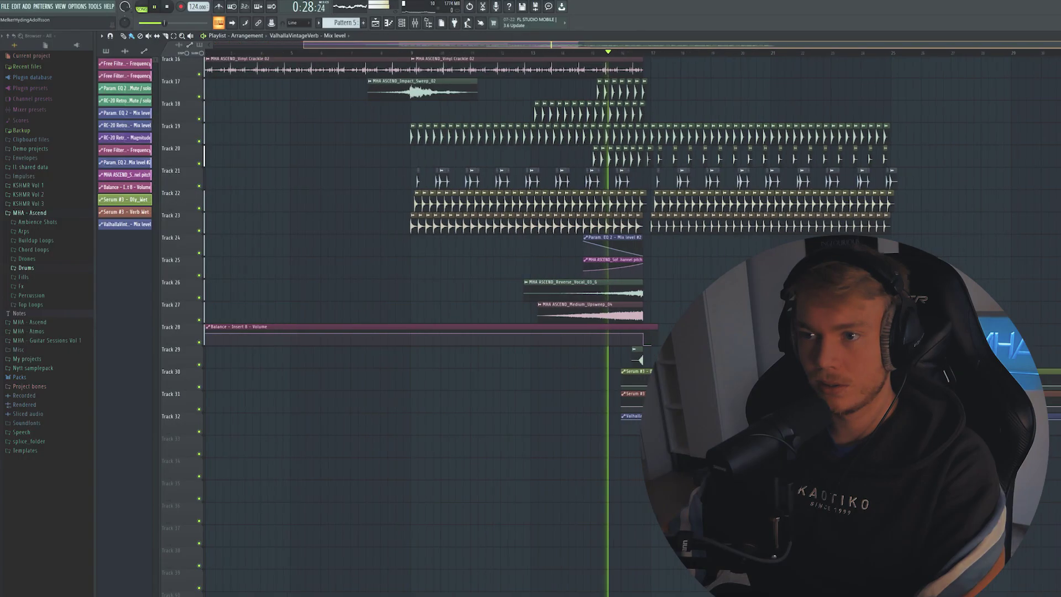
Step: Shape the Serum #3 delay, reverb and ValhallaVintageVerb mix automation on Tracks 30–32 into rises from bar 17 with abrupt drops, and play it back
scroll(682, 340, "up", 4)
left_click_drag(641, 334, 598, 407)
left_click(675, 334, "ctrl")
left_click_drag(668, 353, 612, 422)
left_click_drag(605, 370, 680, 371)
left_click(676, 354, "ctrl")
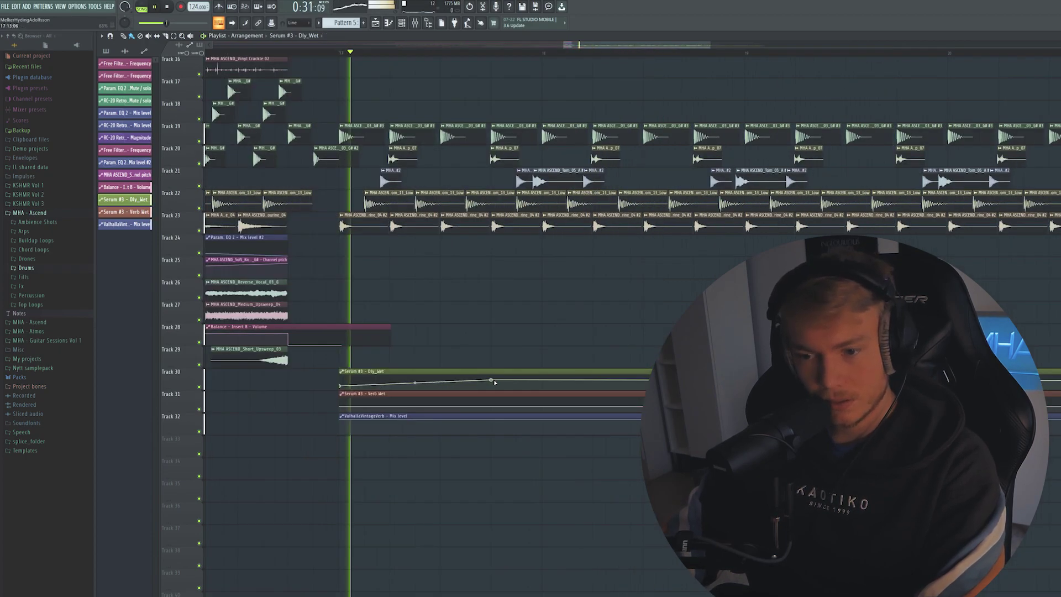
left_click_drag(492, 378, 492, 378)
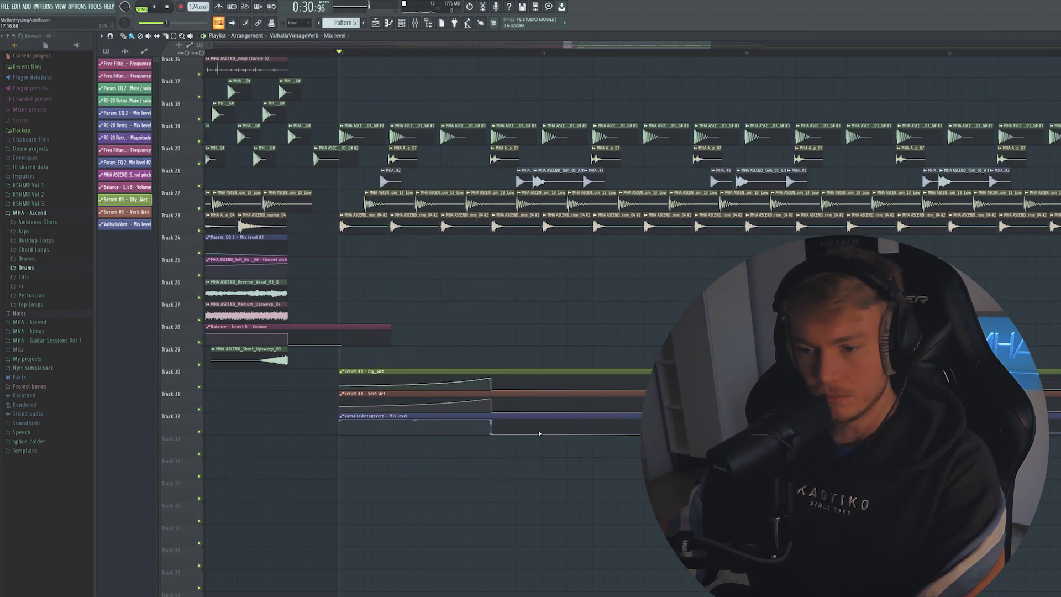
key("space")
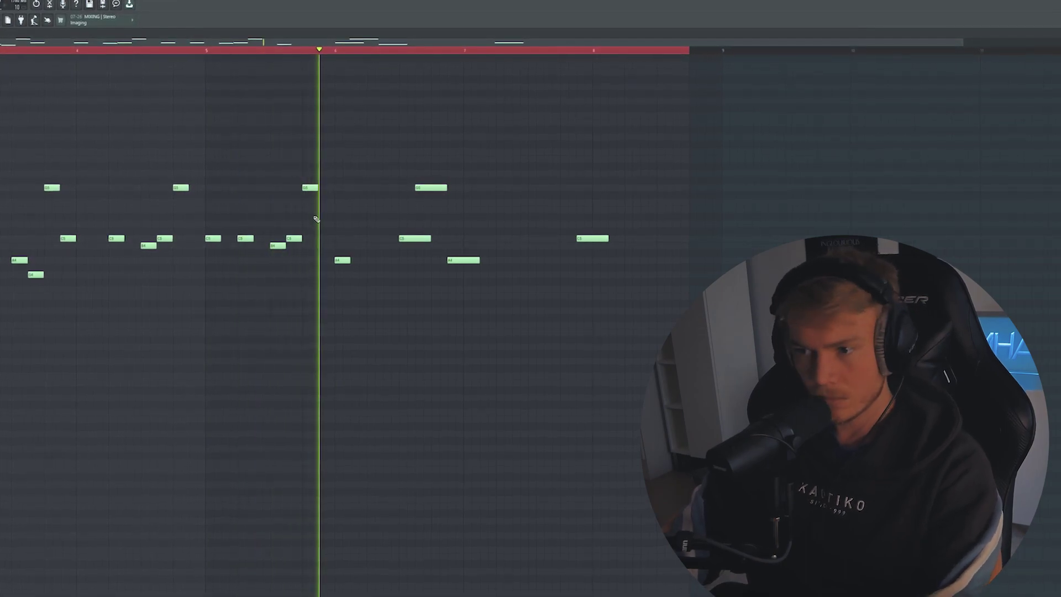
Step: Rework the Pattern 5 melody notes in bar 6 to continue the repeating short-note phrase, and play it back
key("space")
left_click(334, 48)
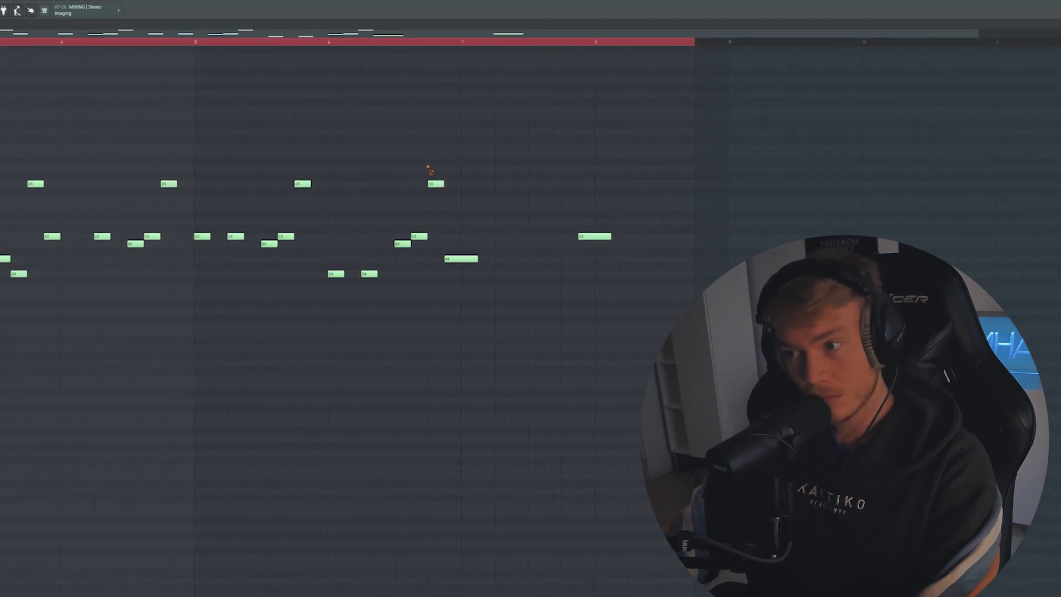
key("space")
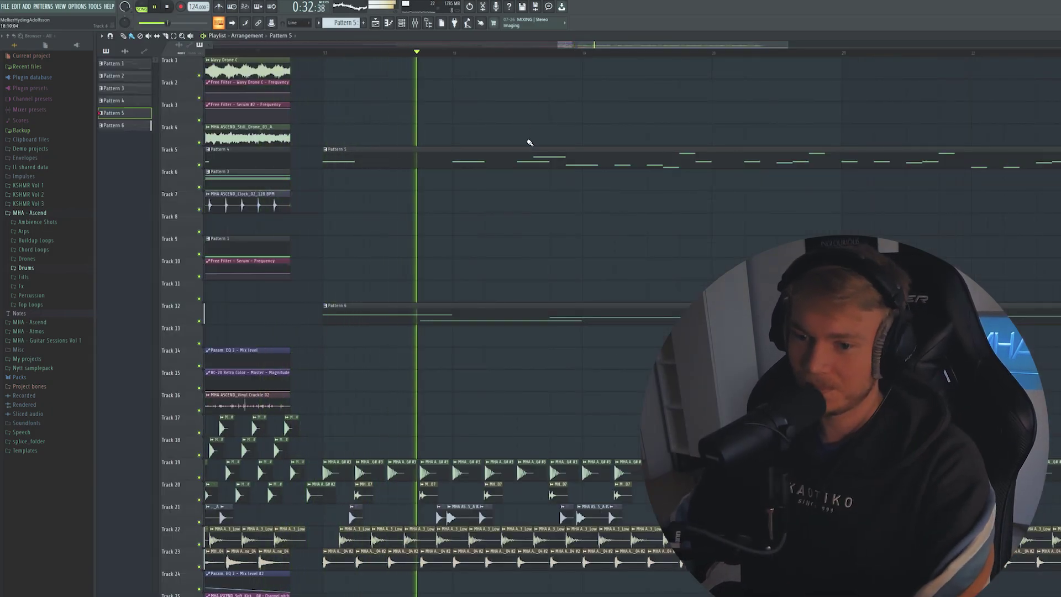
Step: Play the drop while examining its pattern, drum and automation tracks, and return the playhead to bar 17
scroll(518, 456, "down", 3)
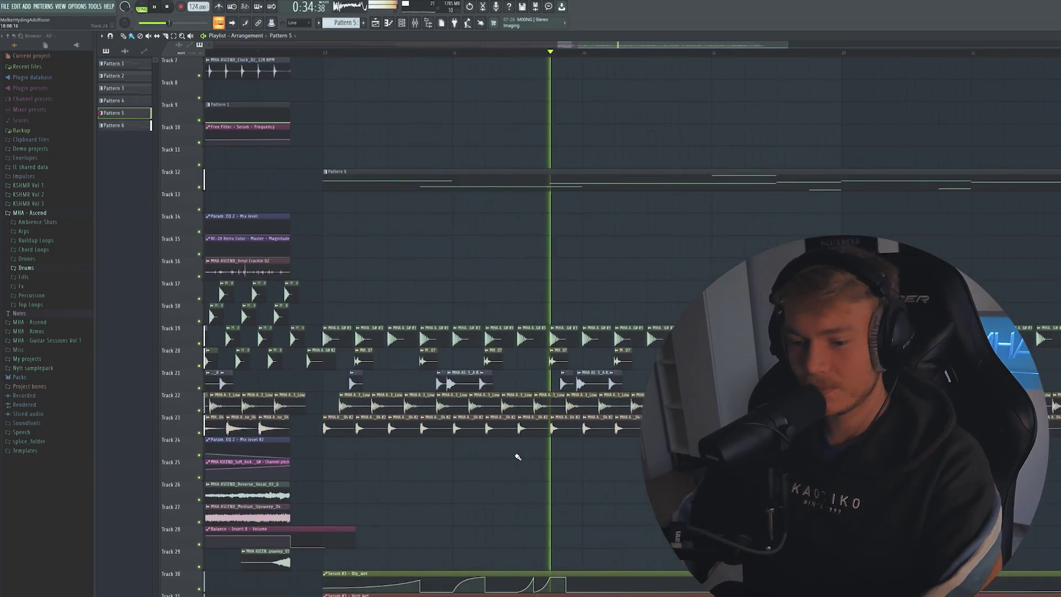
scroll(518, 456, "down", 3)
left_click(452, 51)
scroll(386, 272, "up", 6)
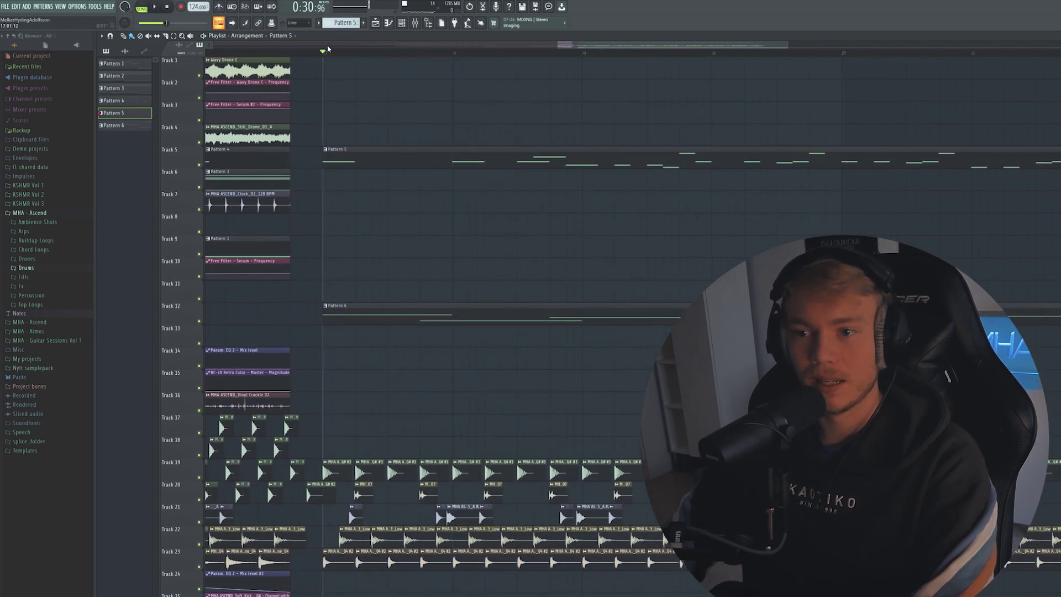
scroll(328, 50, "up", 2)
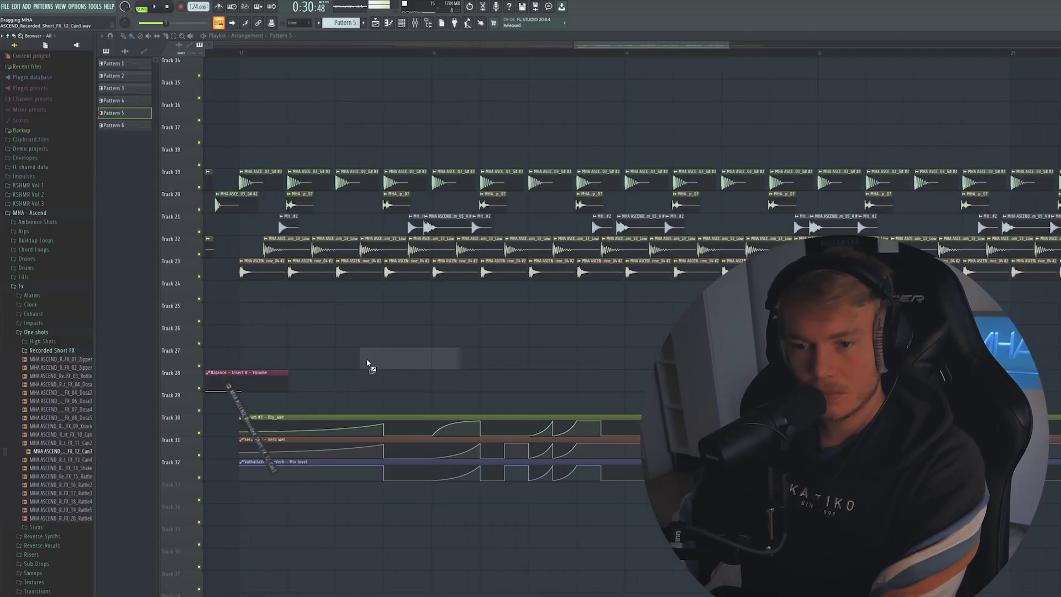
Step: Place the MHA ASCEND_Recorded_Short_FX_12_Can3 sample on Track 27 ending at bar 18, and set its channel volume to about 49%
left_click_drag(378, 359, 379, 359)
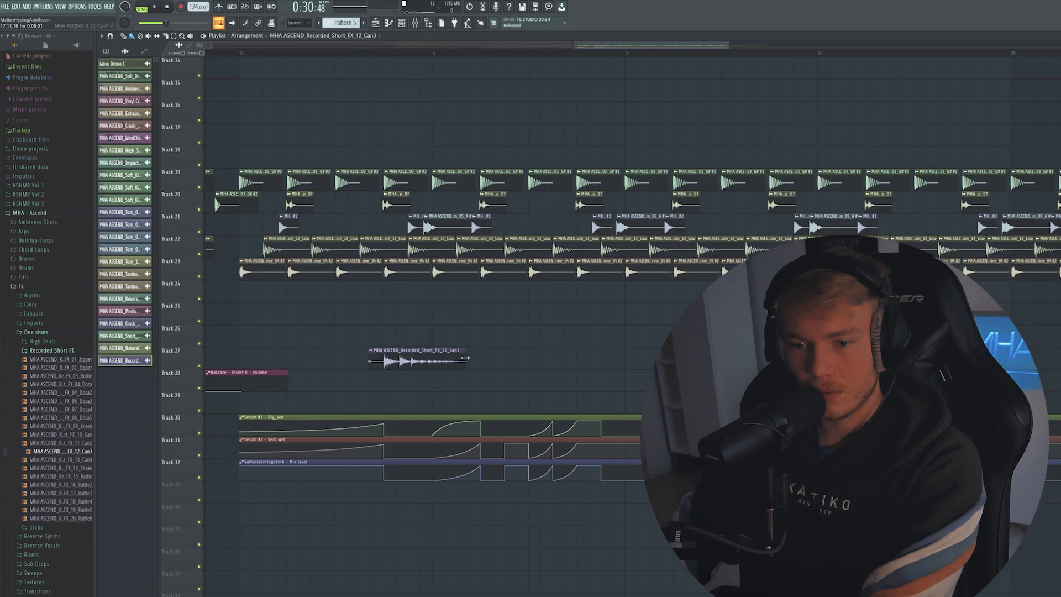
double_click(424, 362)
right_click(400, 290)
scroll(400, 290, "up", 5)
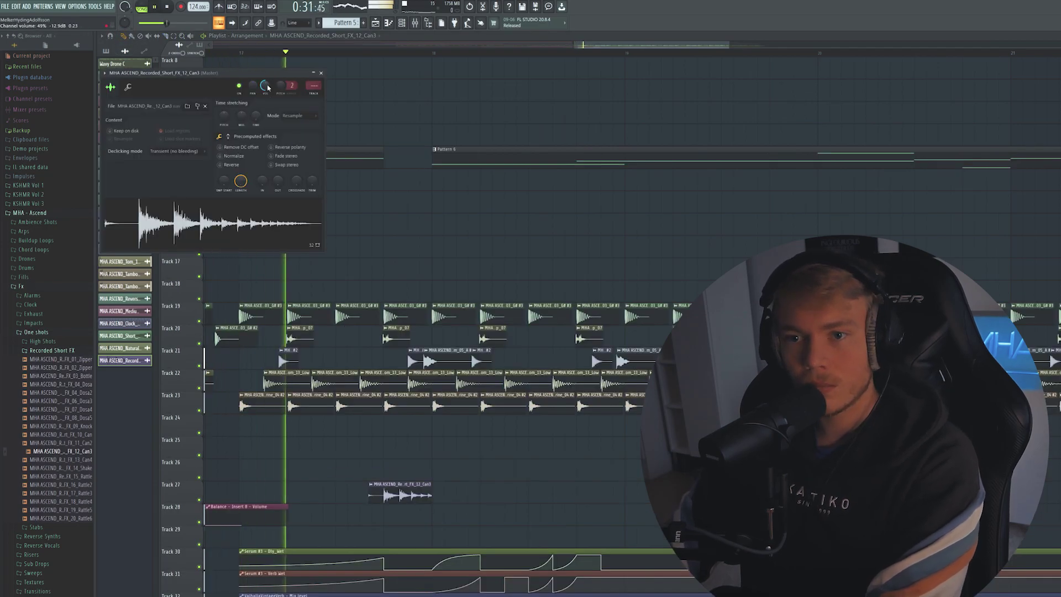
left_click(321, 73)
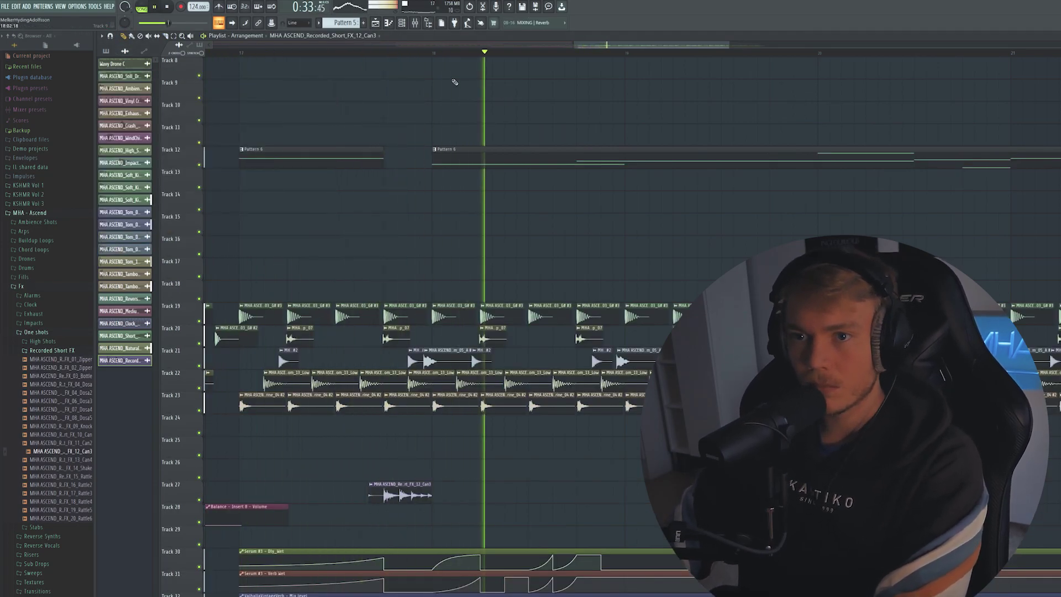
Step: Route the Recorded_Short_FX_12_Can3 channel to mixer insert 12 and play the drop
key("F9")
key("space")
right_click(312, 363)
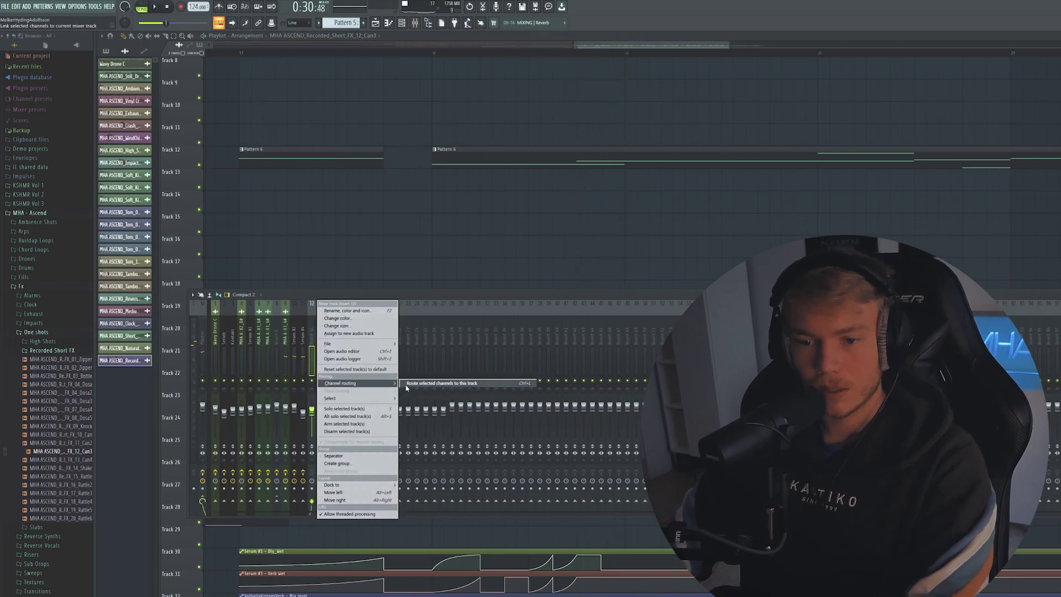
left_click(409, 383)
key("F9")
key("space")
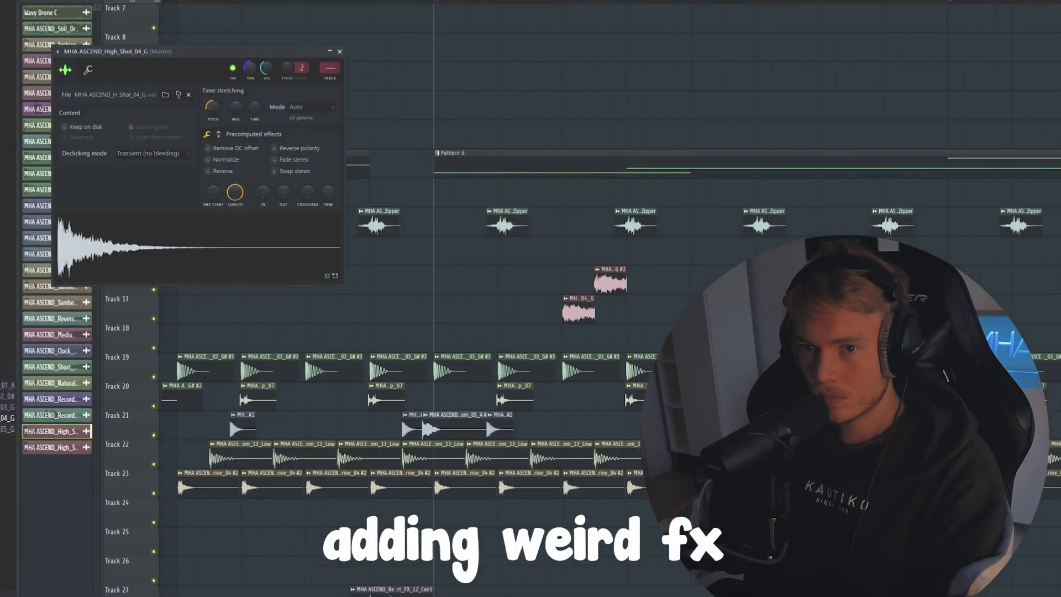
Step: Adjust the panning of the second MHA ASCEND_High_Shot_04_G clip on Track 16 and play the section
left_click(618, 293)
double_click(602, 276)
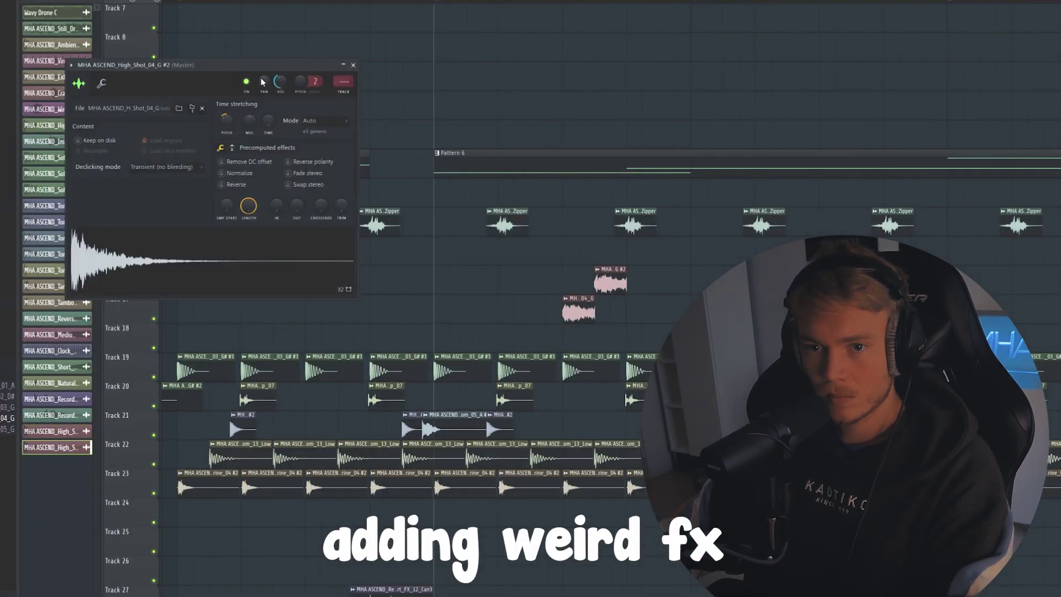
key("space")
left_click(353, 65)
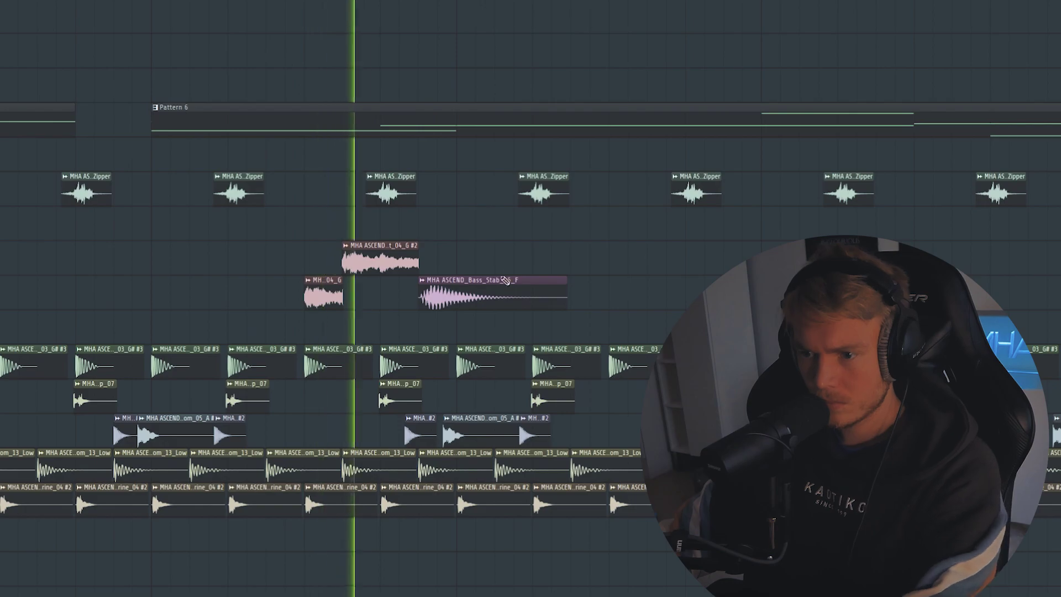
Step: Nudge the MHA ASCEND_Bass_Stab_06_F clip slightly earlier, repeat it along Track 17, and add a brass stab at bar 18
left_click_drag(503, 280, 492, 289)
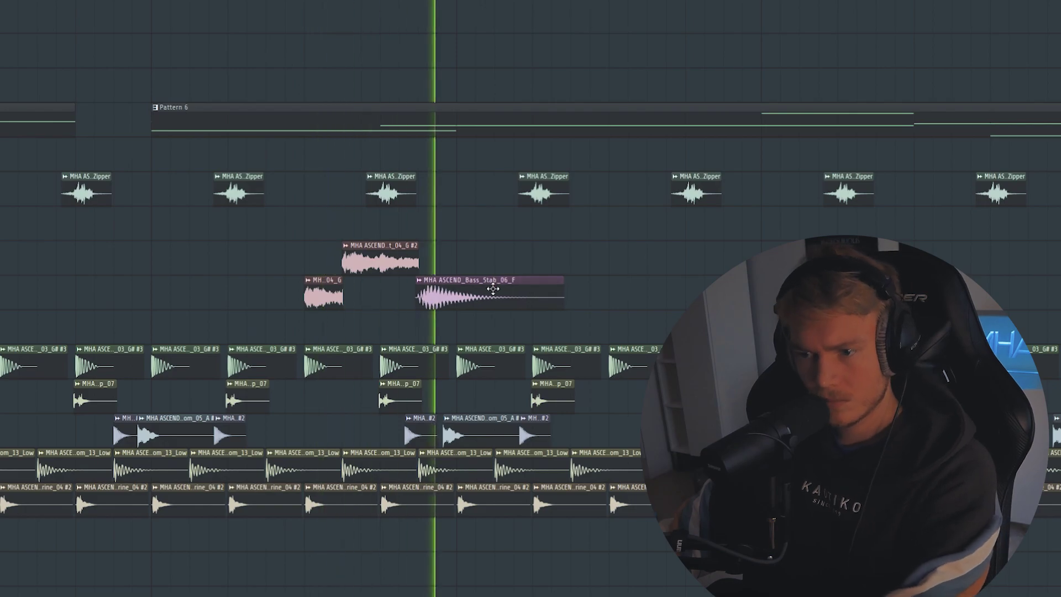
key("space")
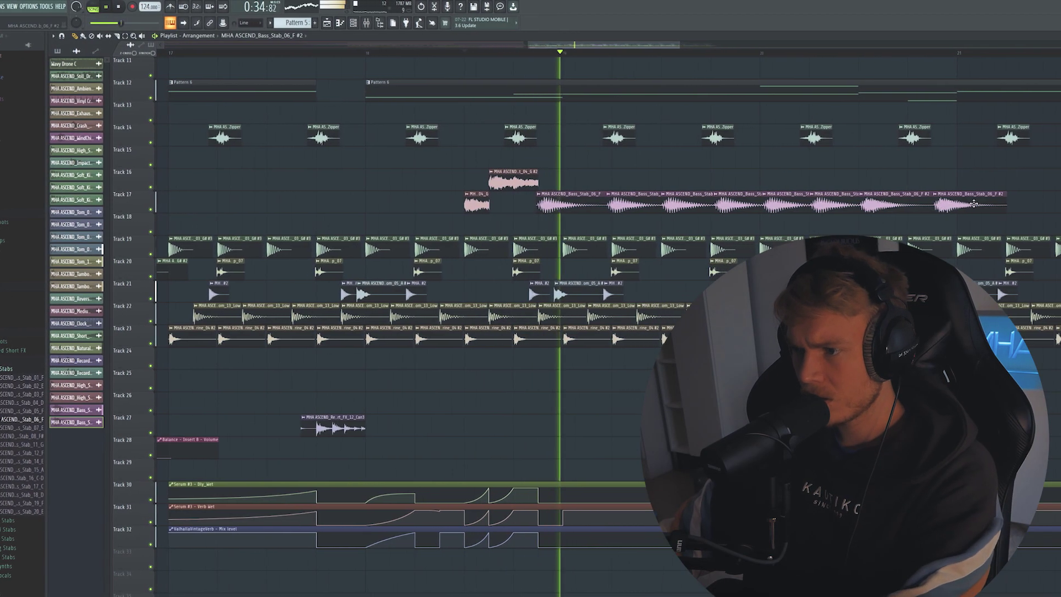
double_click(889, 208)
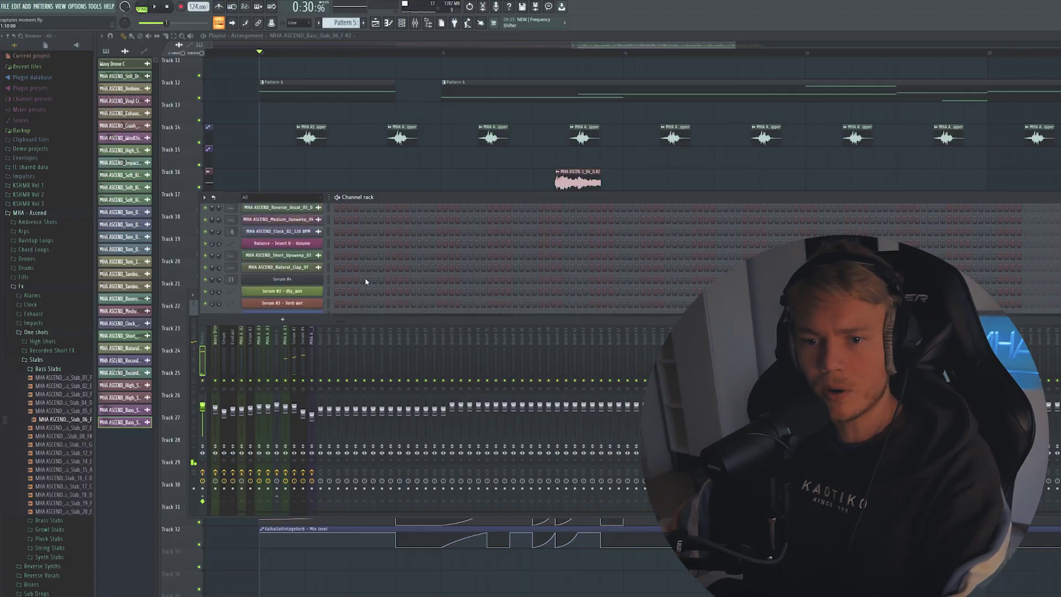
scroll(364, 280, "down", 4)
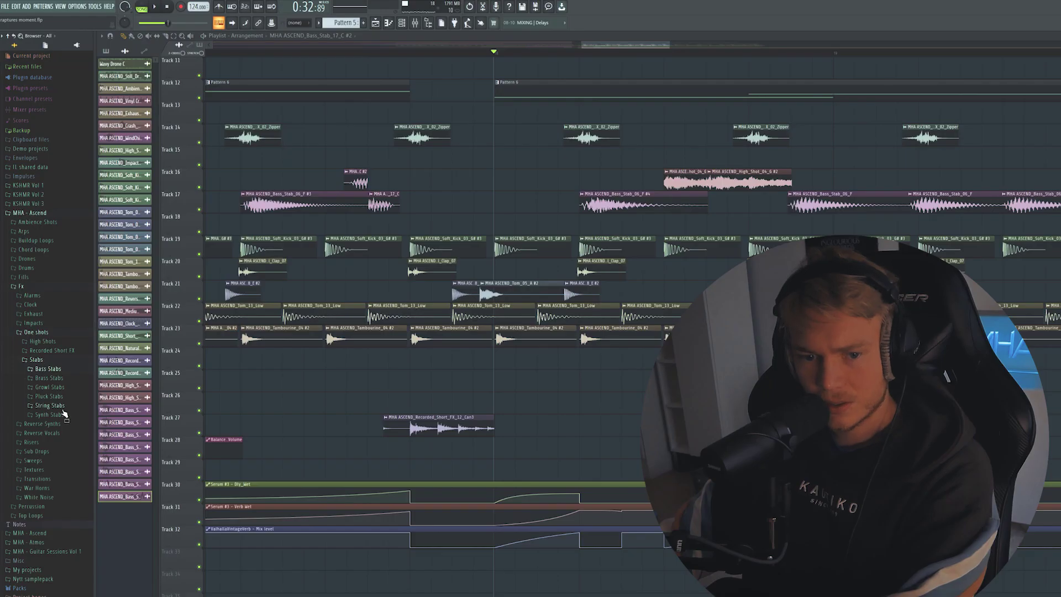
left_click(55, 379)
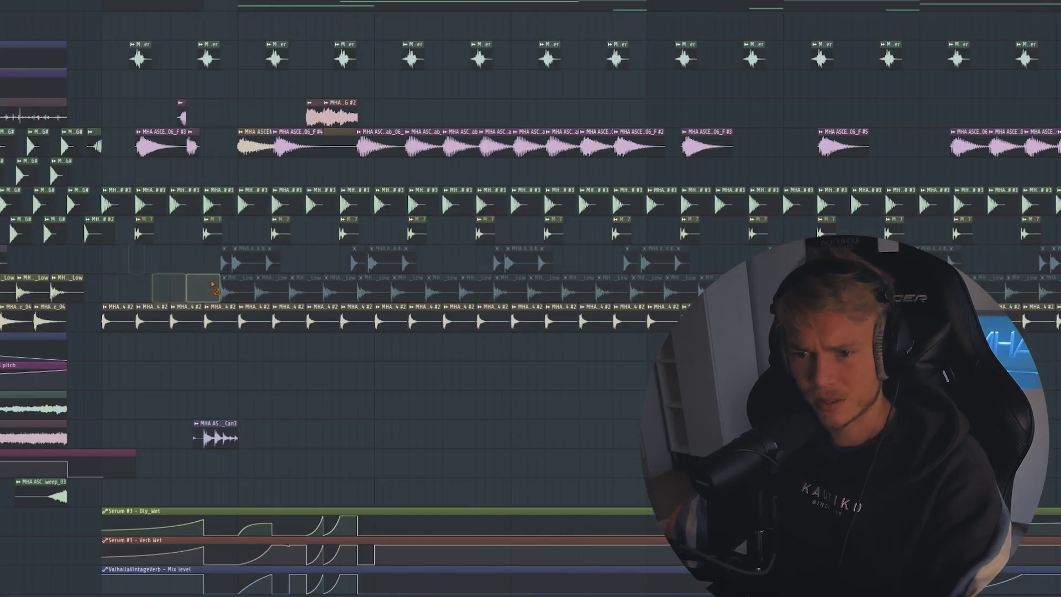
Step: Clear the tom clips on Tracks 21 and 22 between bars 17 and 21, and add a layered clap on Track 25
left_click_drag(309, 293, 478, 290)
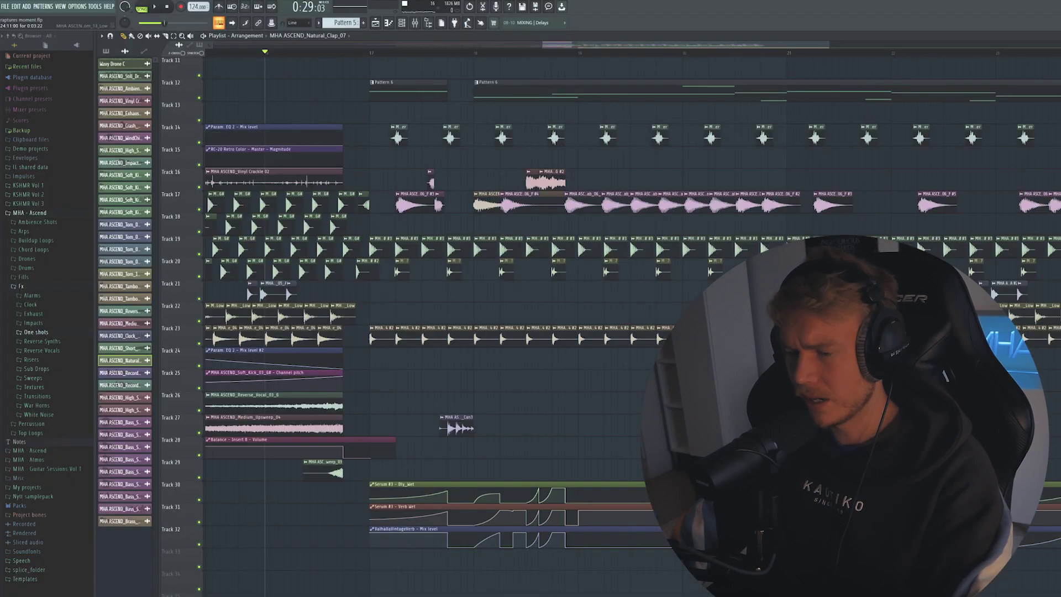
left_click_drag(60, 404, 399, 381)
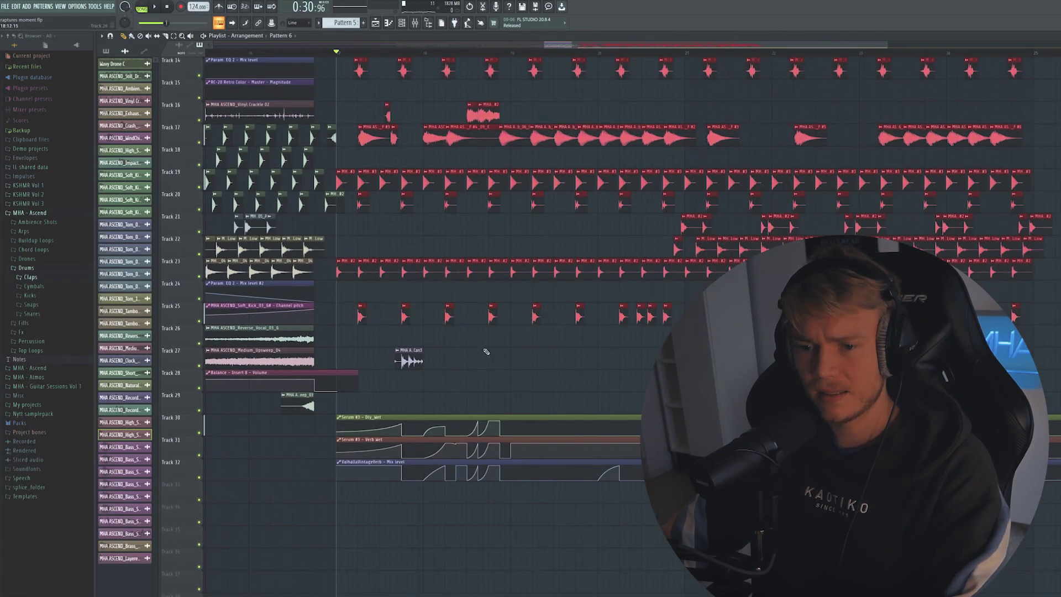
Step: Select the drop's melody, bass, FX and drum clips from bar 17 onward and duplicate them at bar 25
scroll(398, 478, "up", 8)
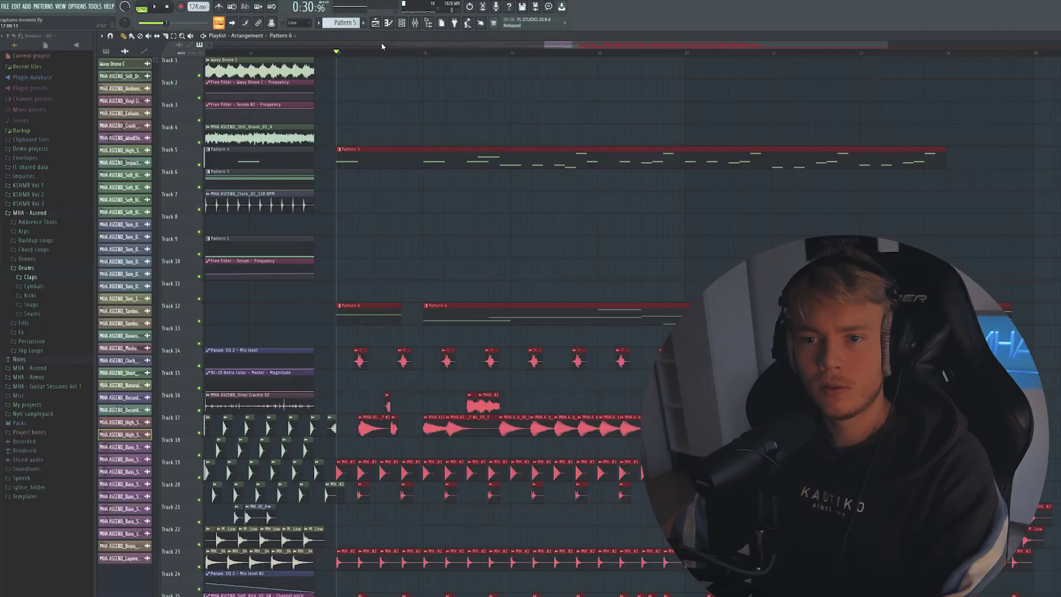
scroll(381, 46, "down", 2)
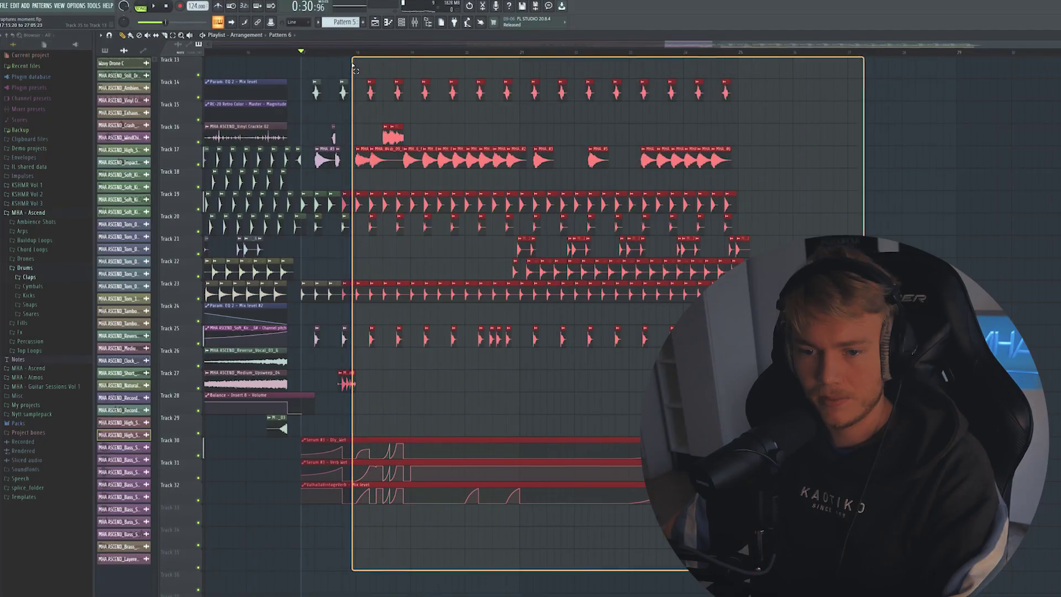
left_click_drag(353, 66, 326, 55)
scroll(331, 160, "down", 4)
left_click_drag(306, 148, 327, 292)
left_click_drag(306, 399, 317, 414)
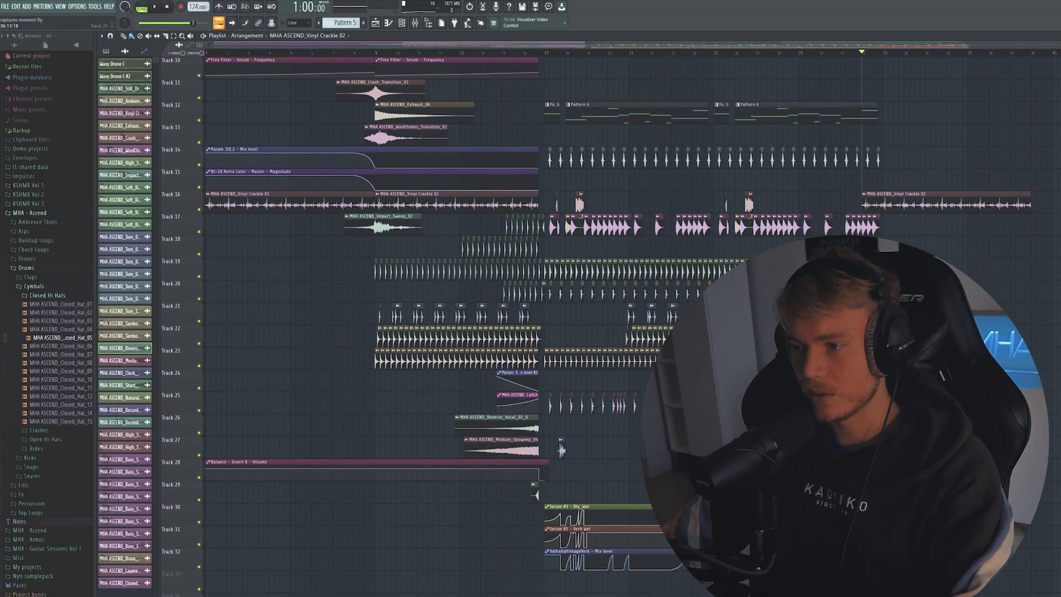
Step: Examine the whole arrangement from the intro through the section at bar 25, moving the playhead back to about bar 7
scroll(830, 98, "up", 3)
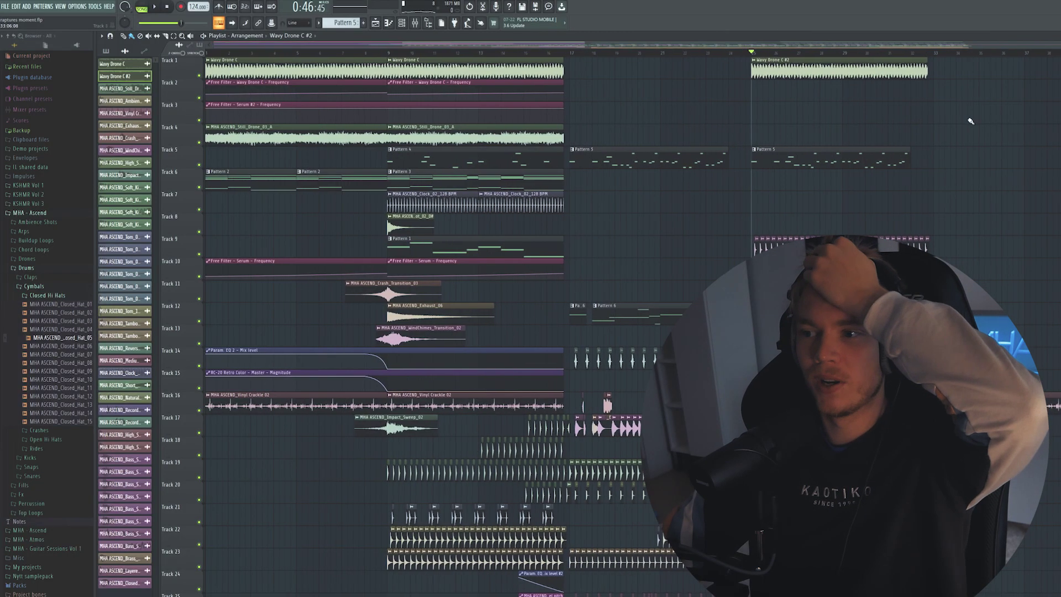
scroll(1015, 309, "down", 5)
scroll(1014, 309, "up", 5)
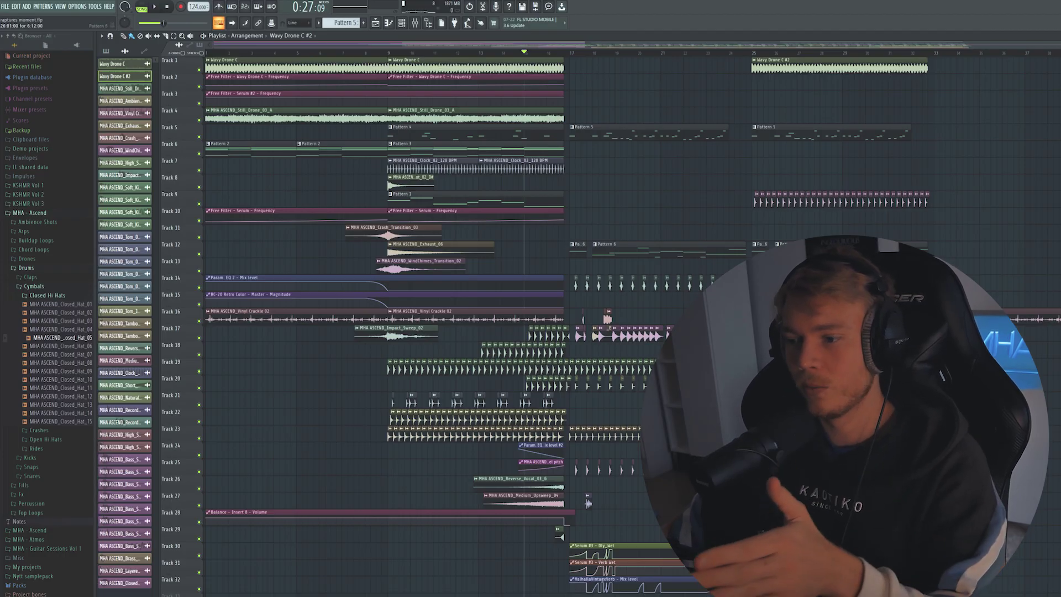
scroll(589, 75, "down", 3)
scroll(976, 233, "up", 3)
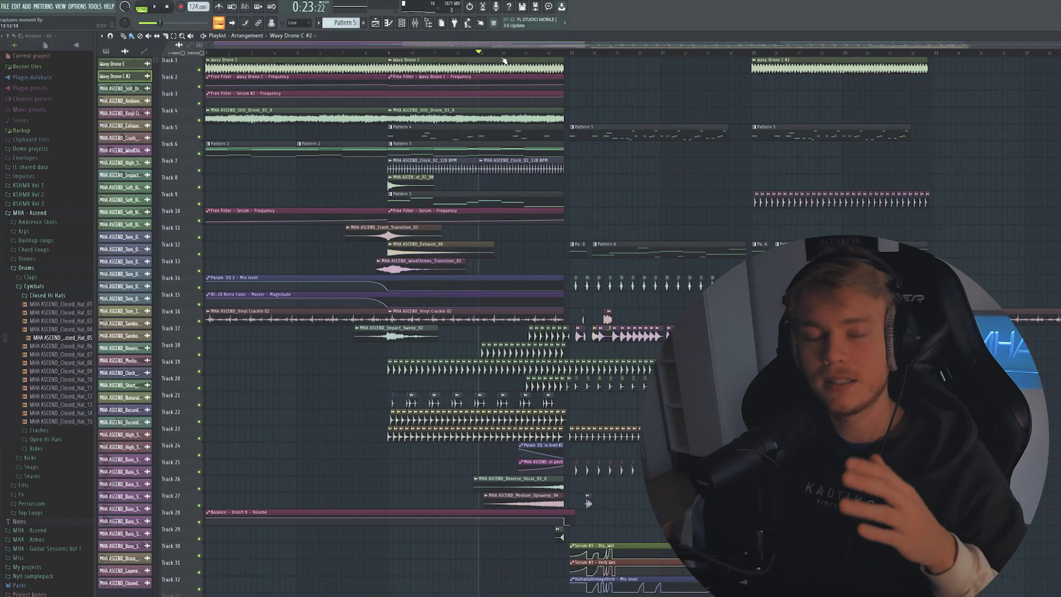
scroll(649, 52, "up", 1)
mouse_move(519, 53)
left_mouse_down()
mouse_move(410, 54)
mouse_move(359, 67)
left_mouse_up()
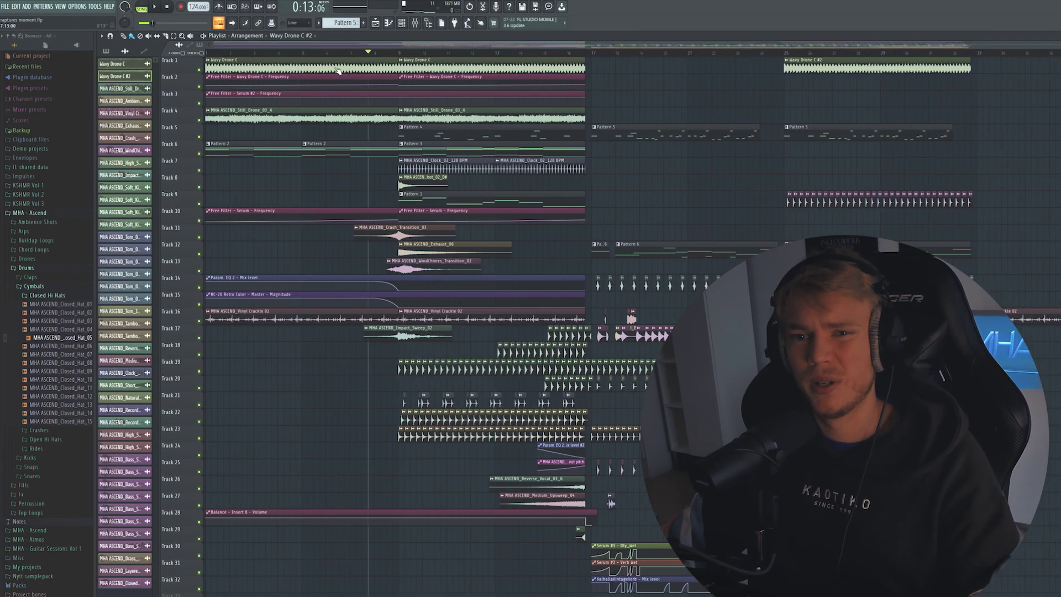